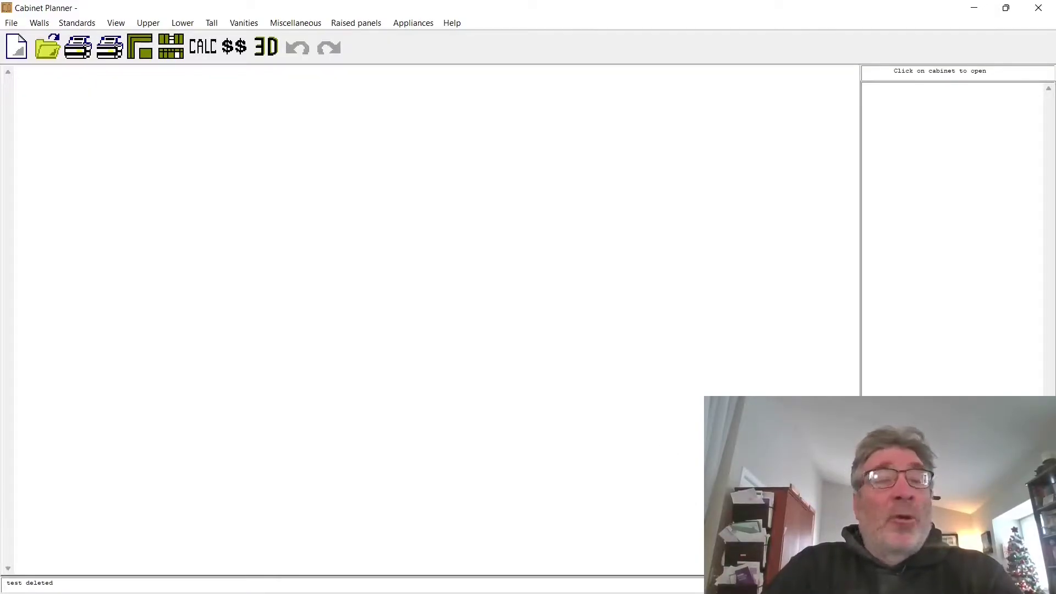
Create a new job named 'test' from File > New
click(11, 23)
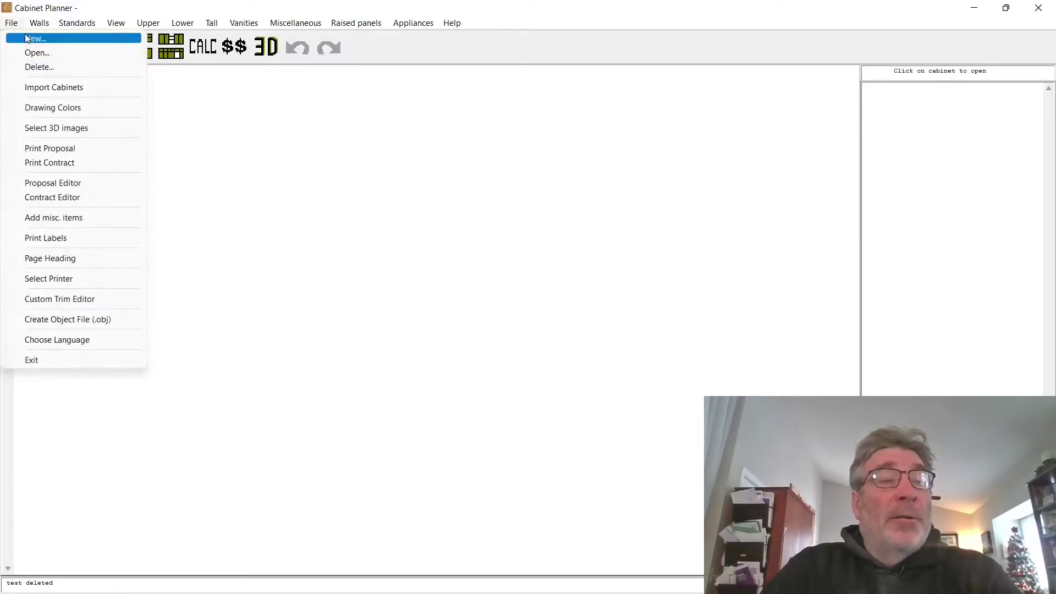
click(26, 38)
text(te)
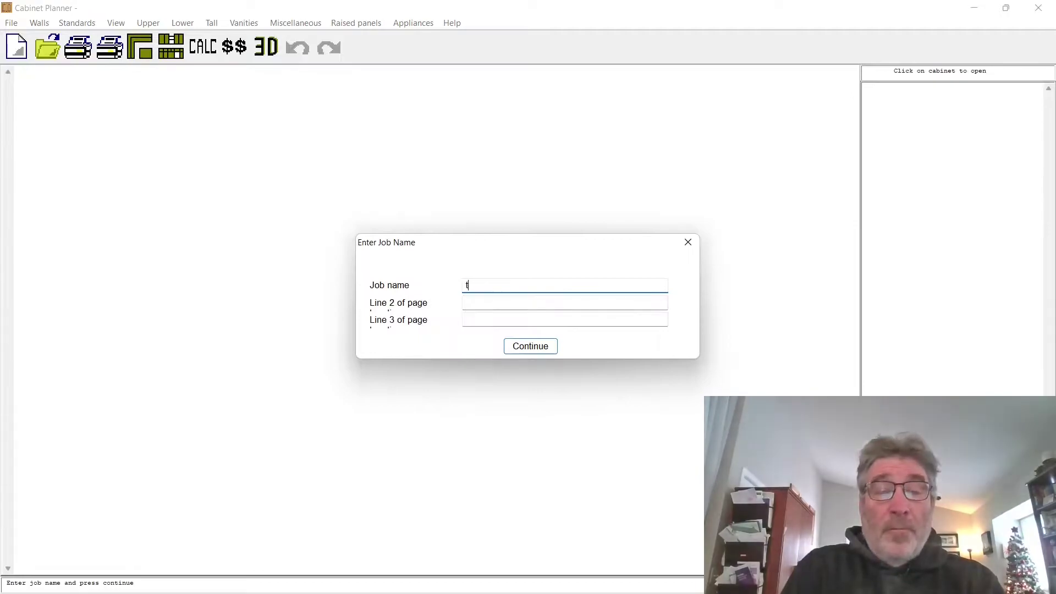
text(s)
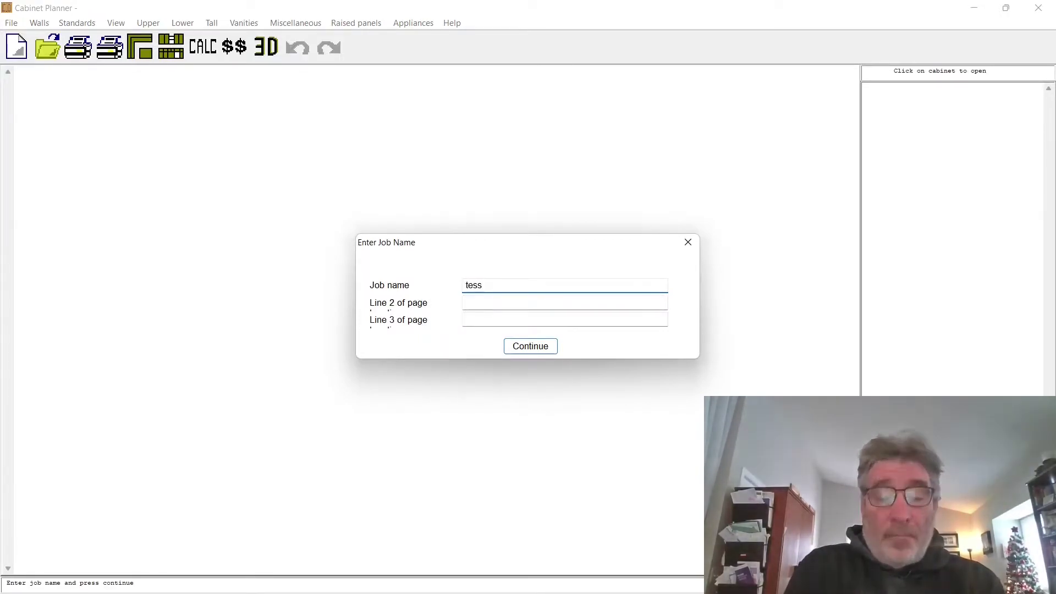
text(t)
key(Return)
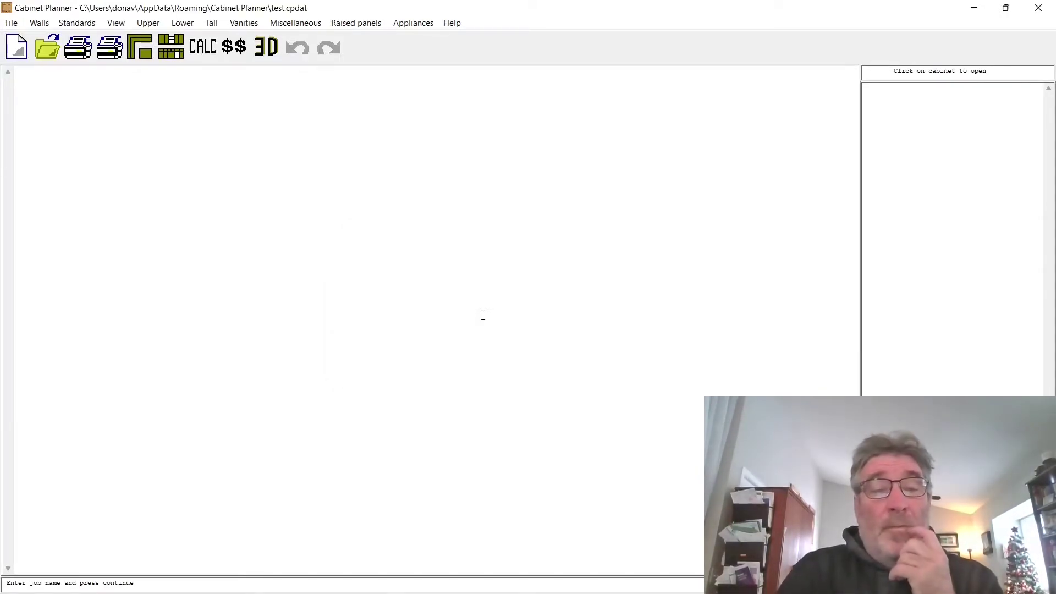
Draw Wall 1 across the floor plan, set its length to 144 inches, and save
click(40, 23)
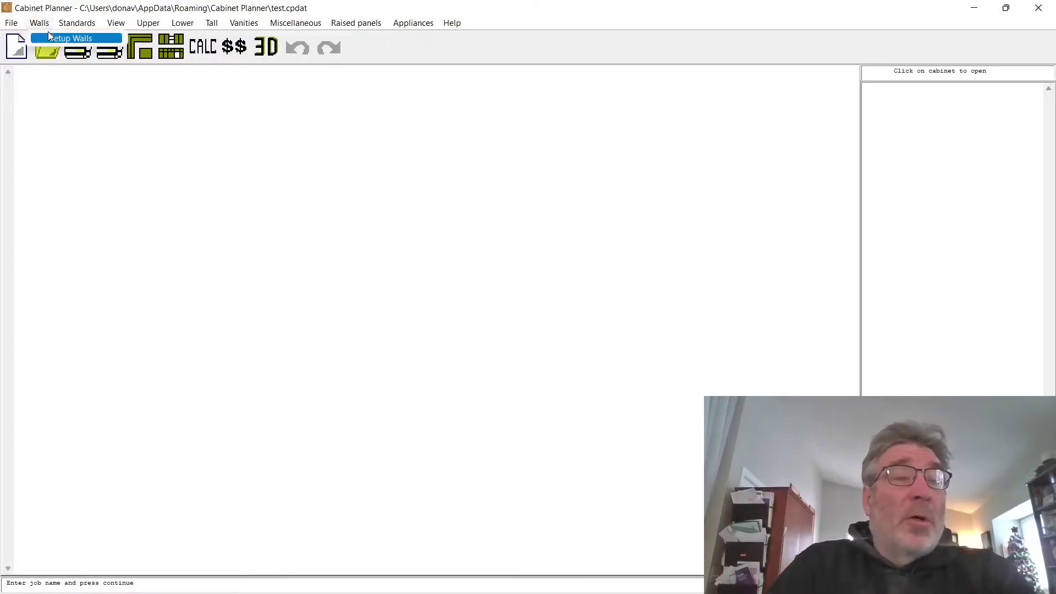
click(49, 36)
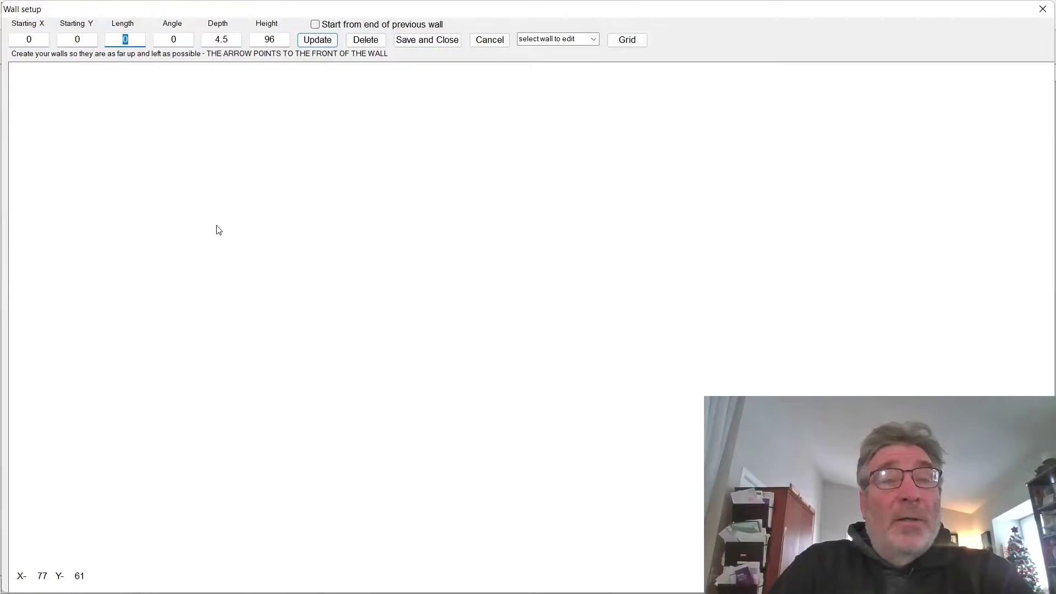
mouse_move(146, 184)
mouse_down()
mouse_move(577, 183)
mouse_move(545, 180)
mouse_up()
text(144)
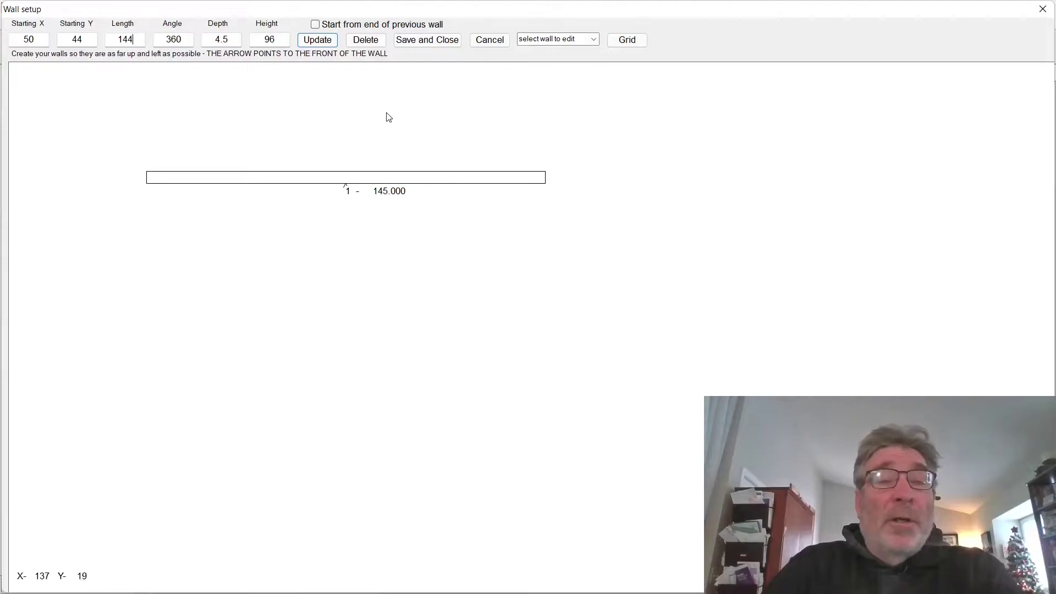
click(316, 43)
click(447, 42)
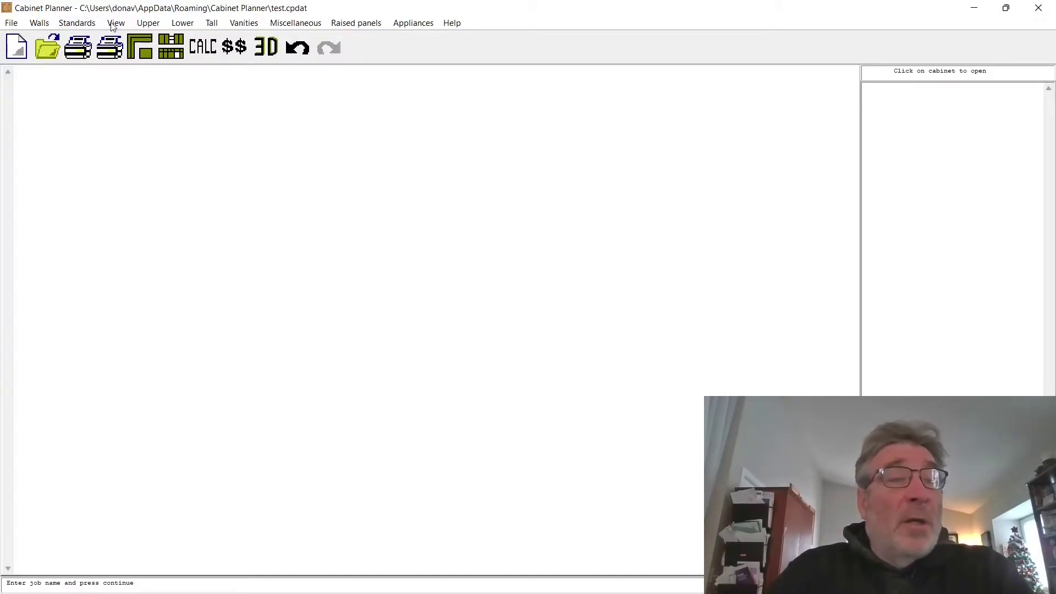
Switch from the floor plan to Wall 1's elevation view
click(150, 49)
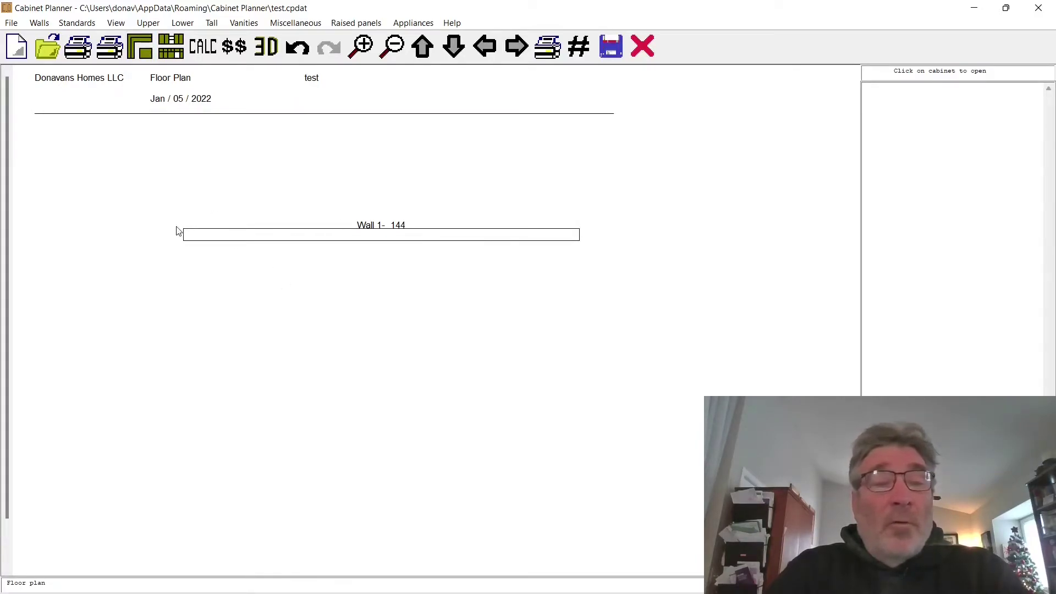
click(179, 50)
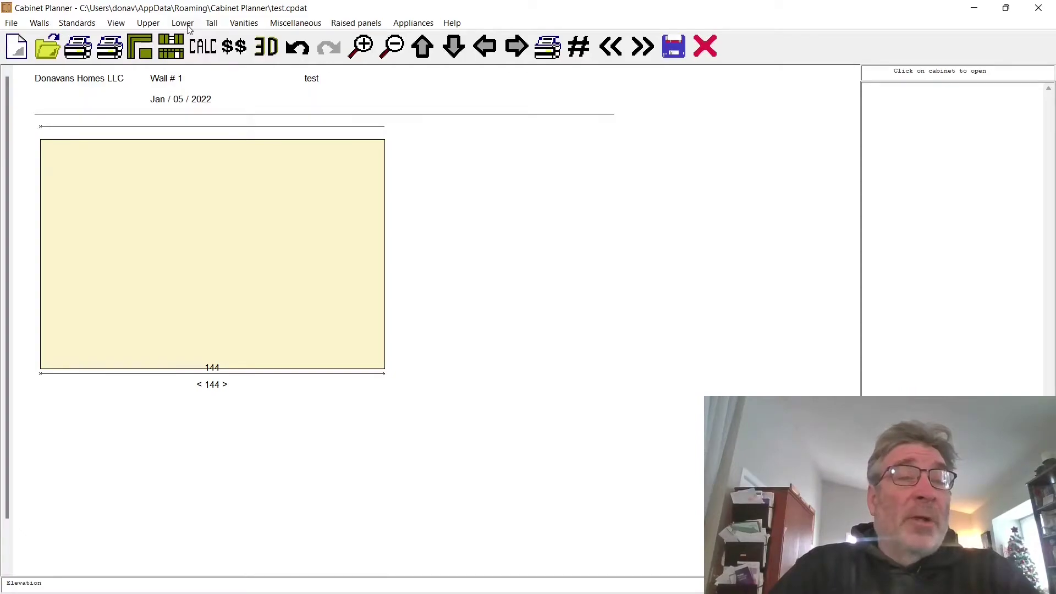
click(184, 24)
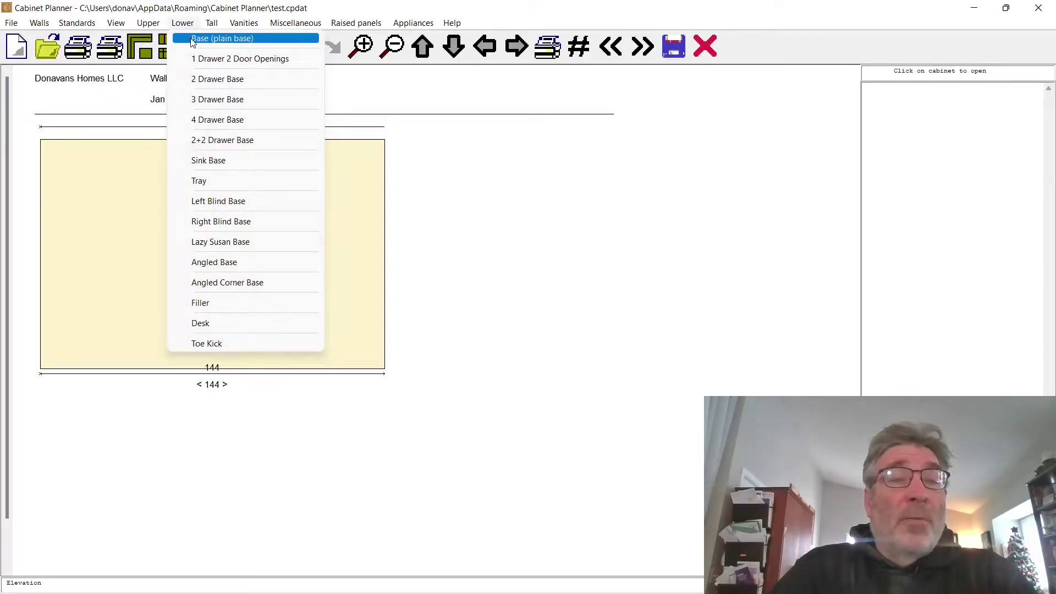
Place an 18-inch plain base cabinet at Wall 1's left end and save it
click(194, 38)
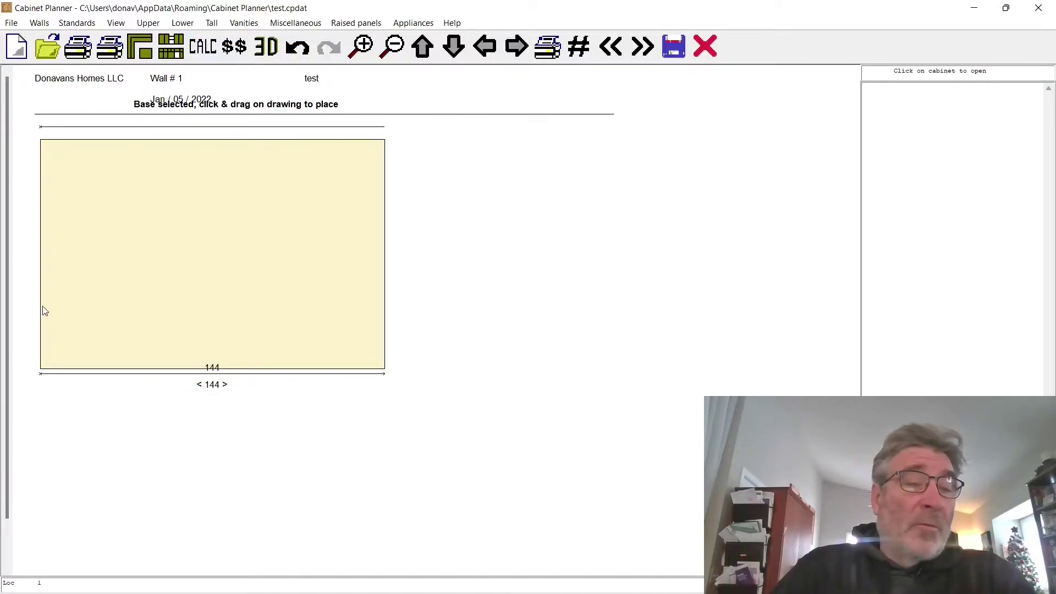
drag(44, 311, 98, 312)
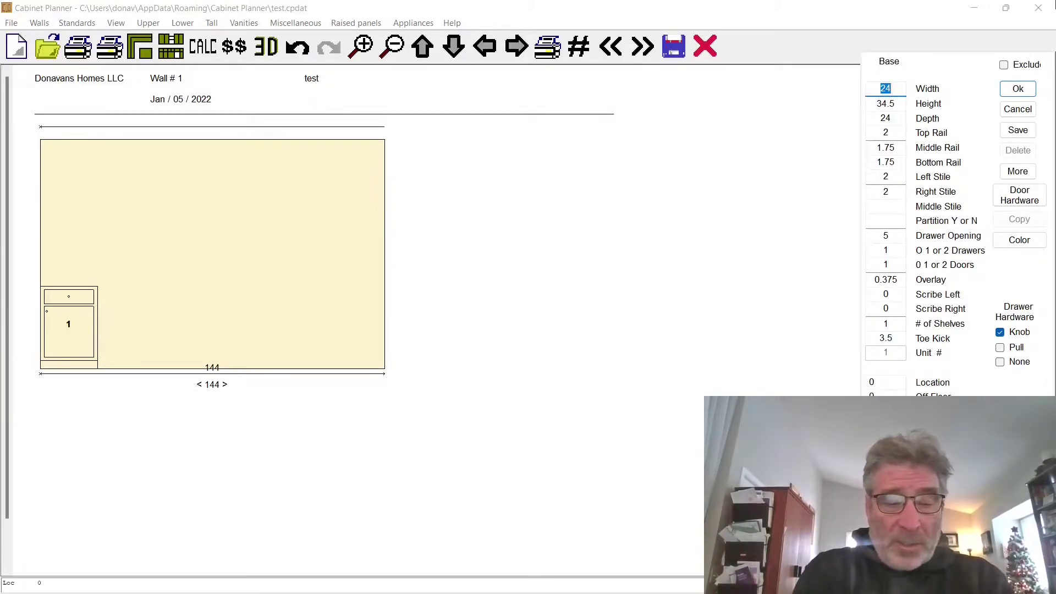
text(18)
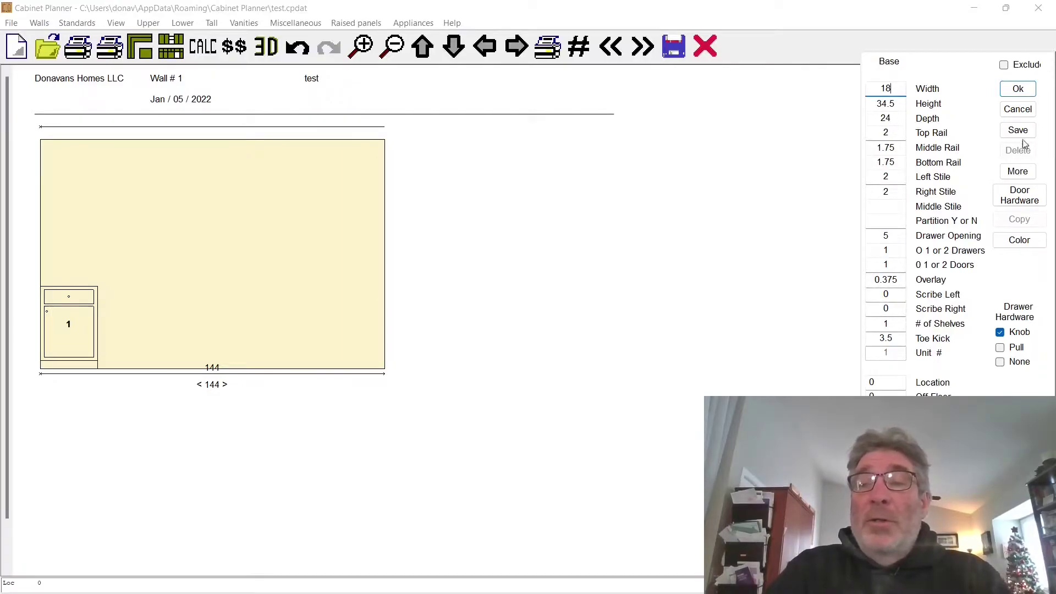
click(1022, 89)
click(1018, 129)
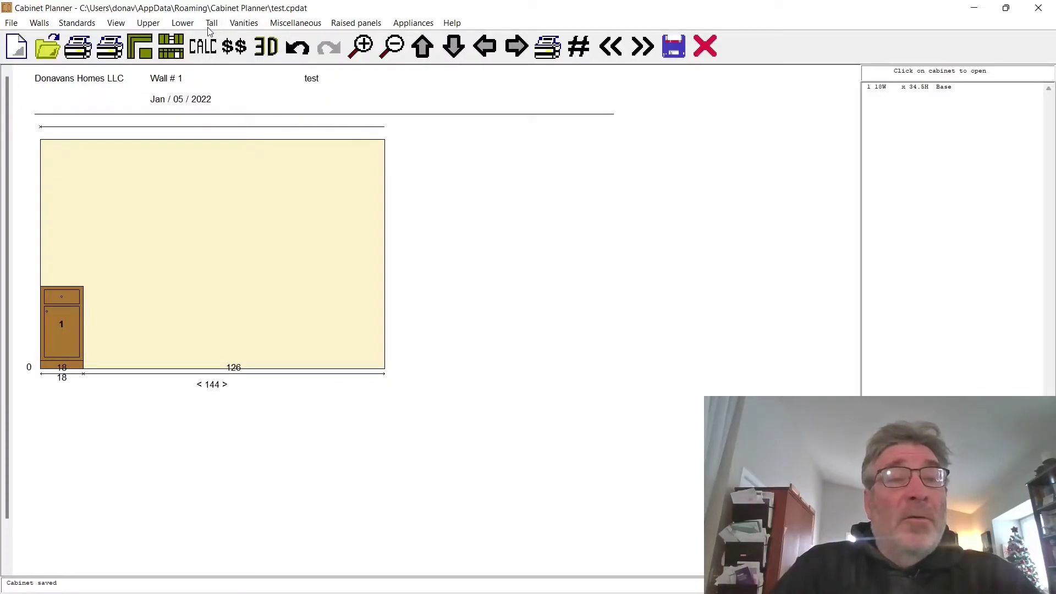
Add an 18-inch Three Drawer Base right of cabinet 1 and save it
click(177, 27)
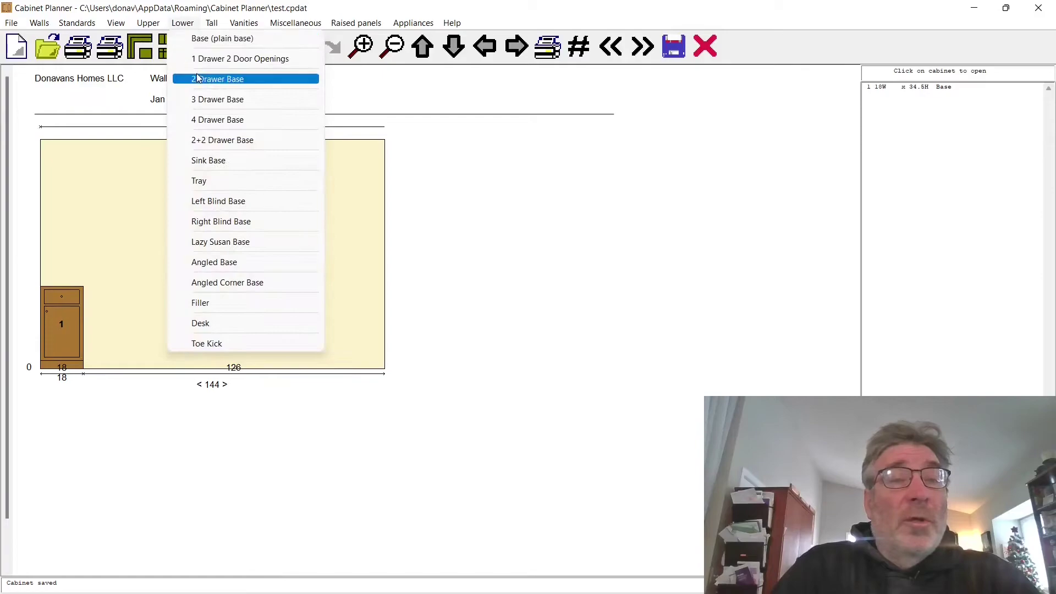
click(246, 101)
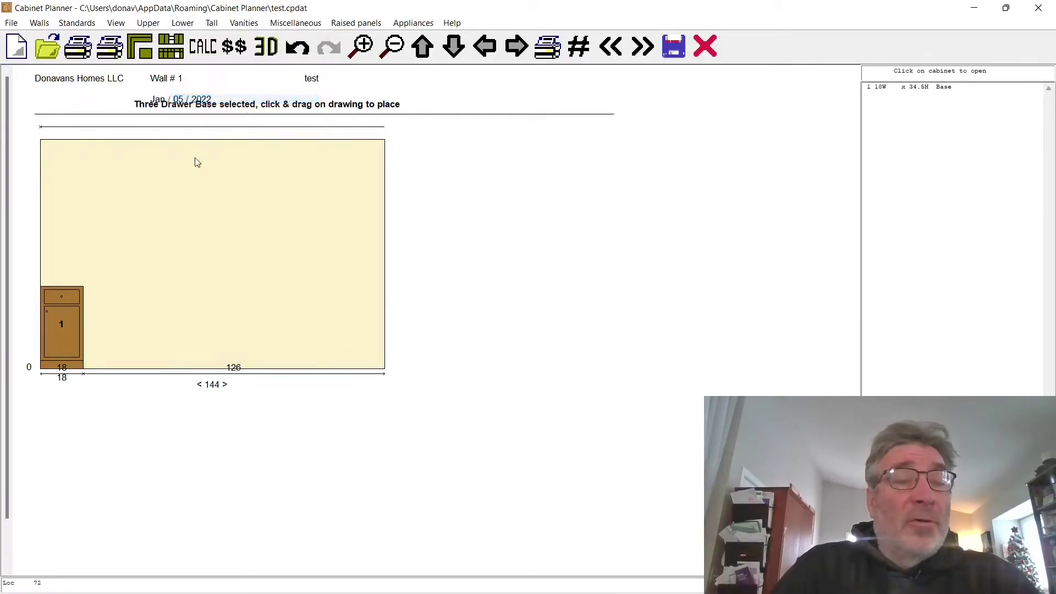
drag(84, 312, 128, 317)
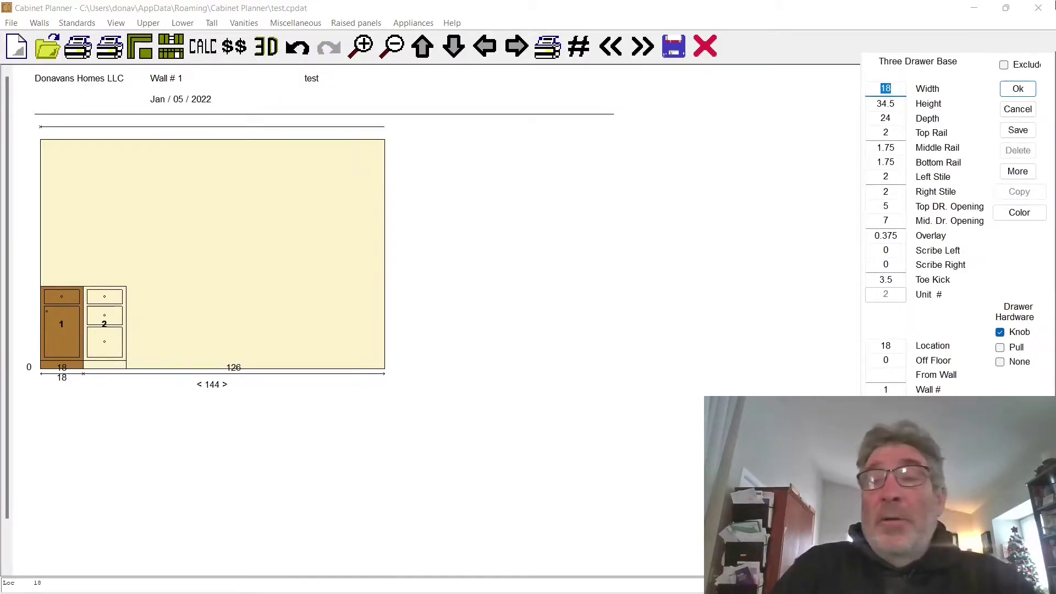
click(1020, 90)
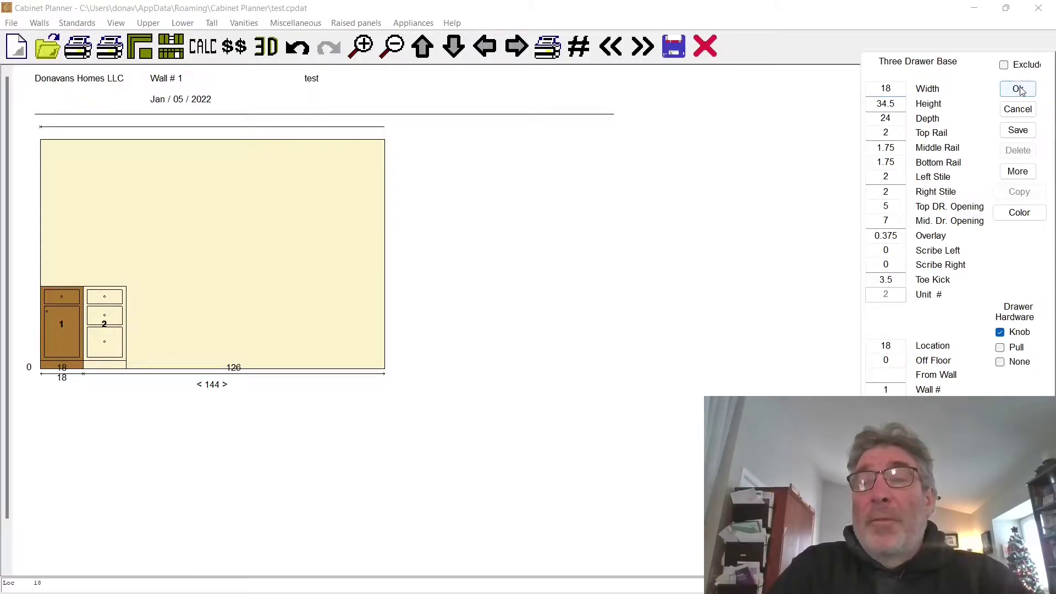
click(1019, 131)
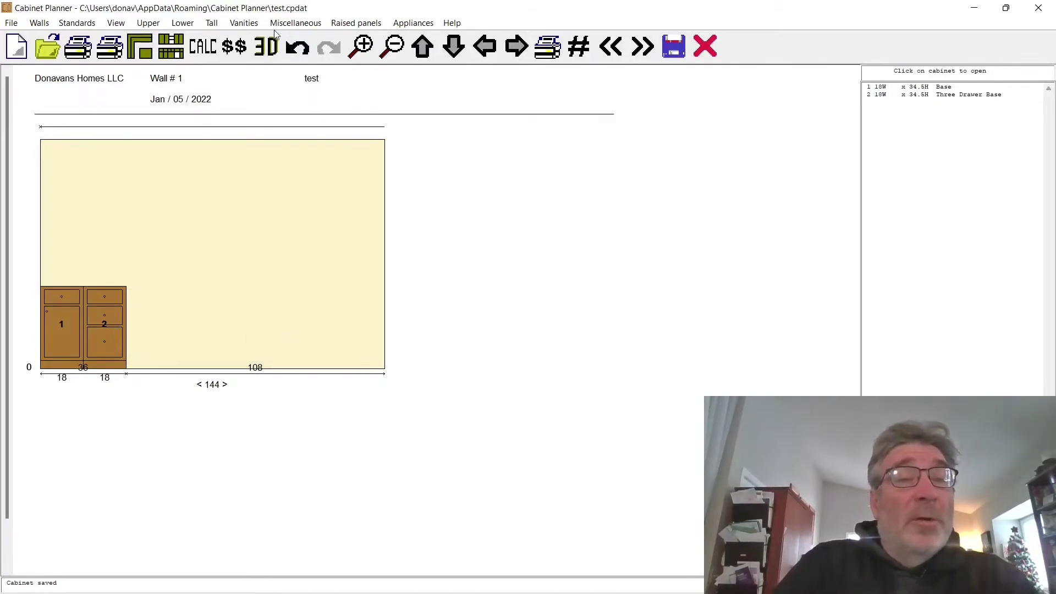
click(407, 23)
click(407, 23)
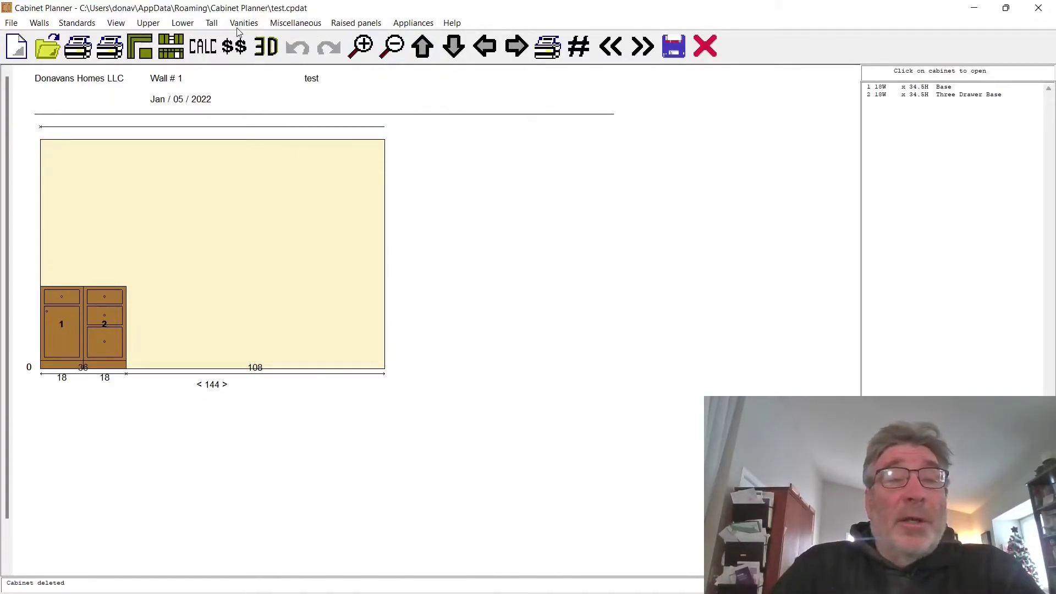
Place a 24-inch dishwasher right of the drawer base and save it
click(409, 25)
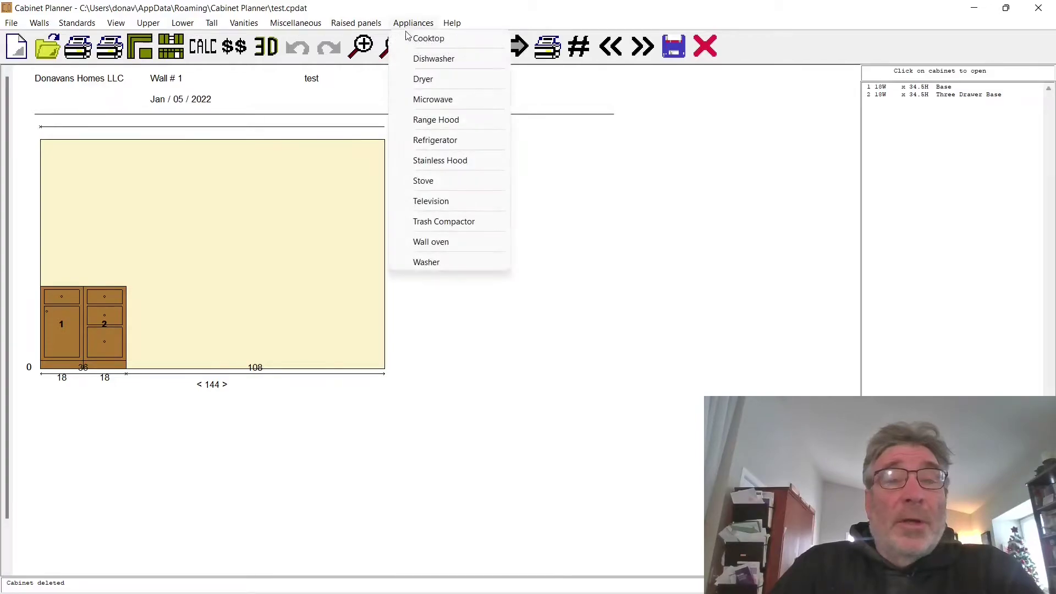
click(434, 60)
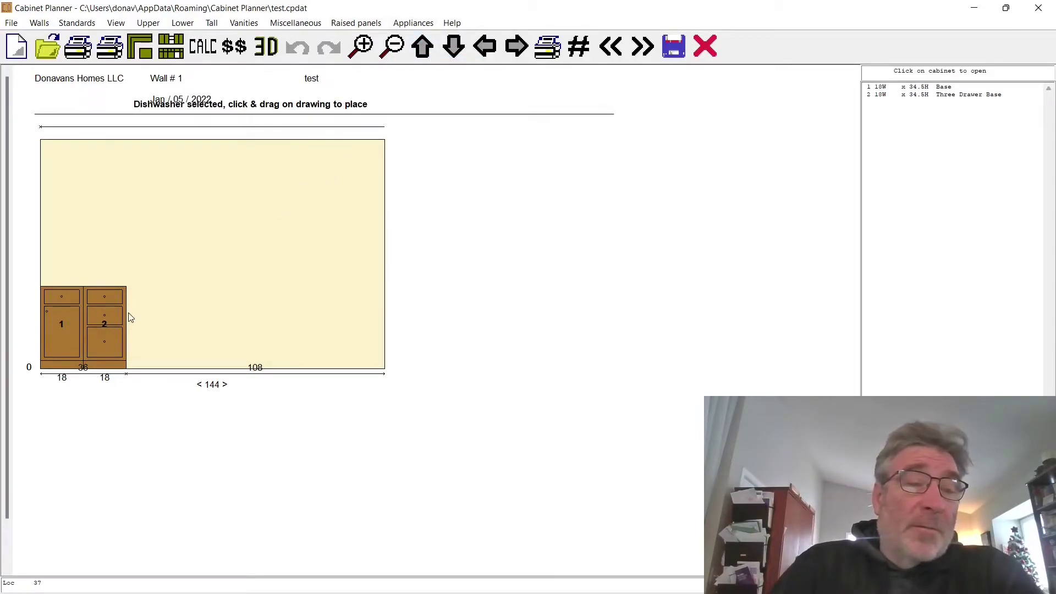
drag(128, 319, 187, 321)
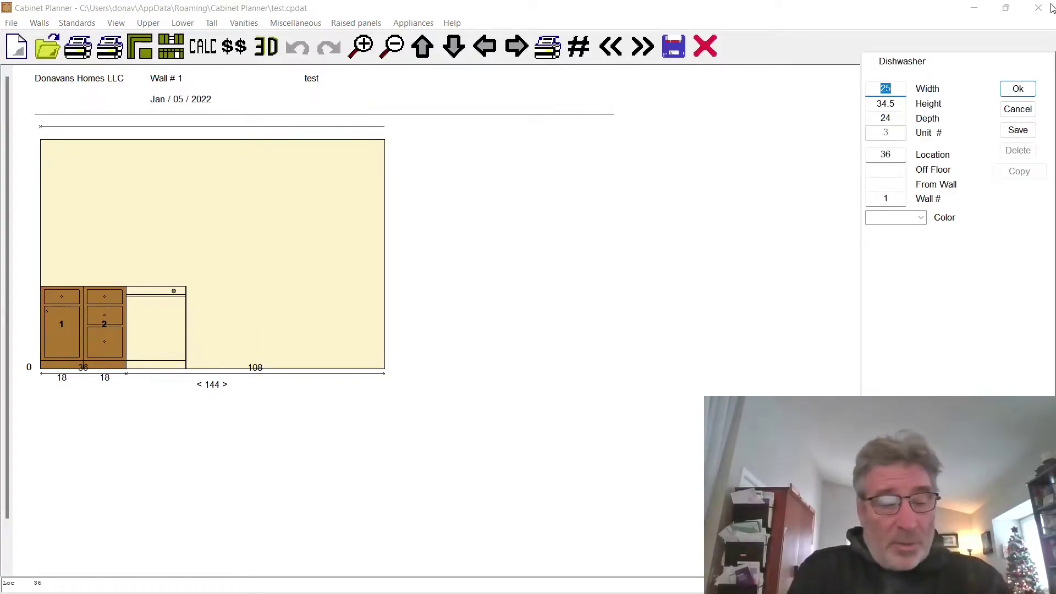
text(24)
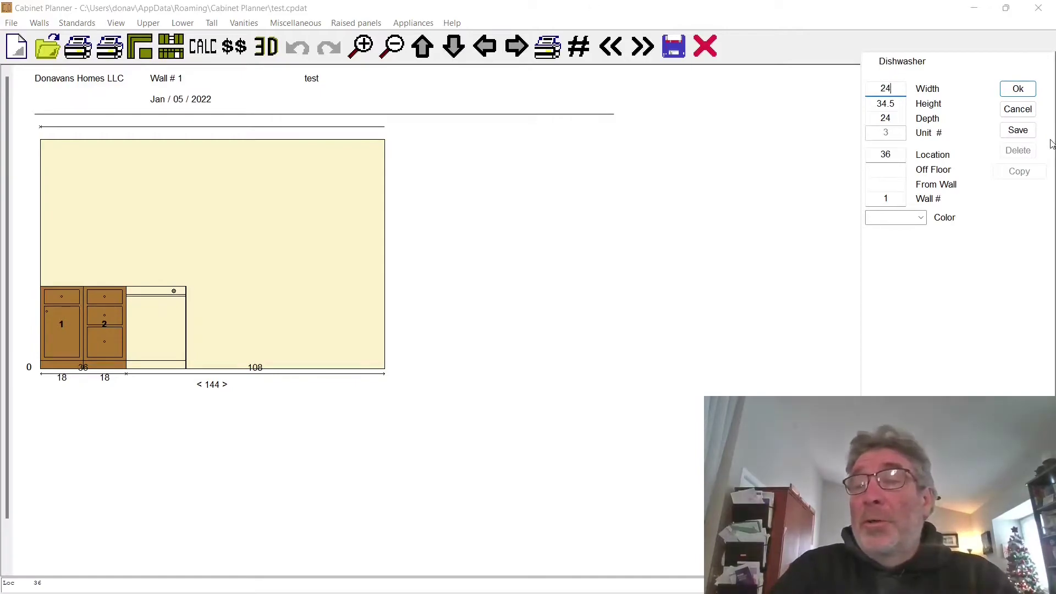
click(1022, 91)
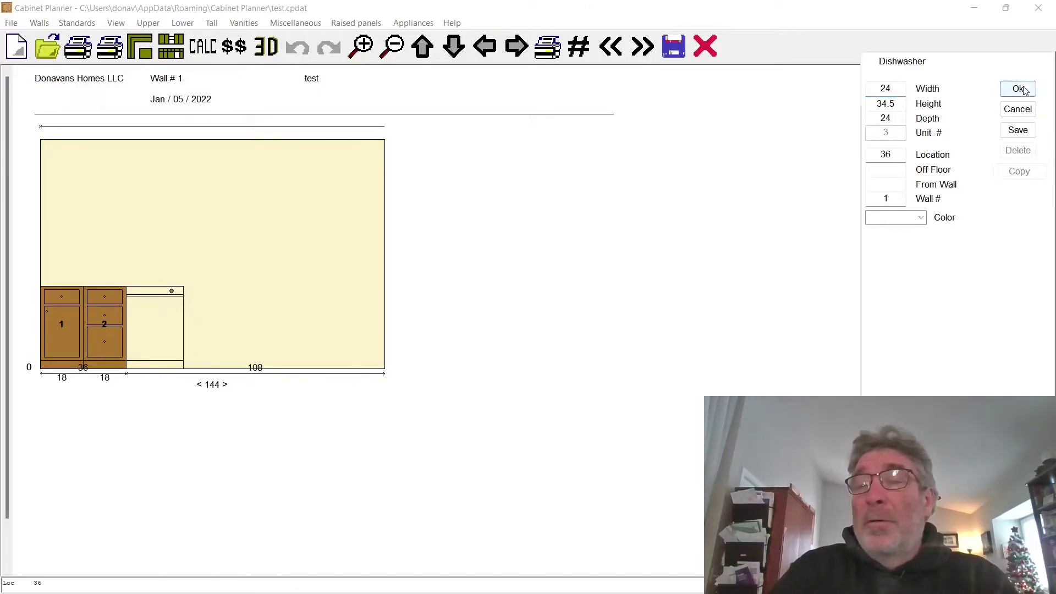
click(1018, 131)
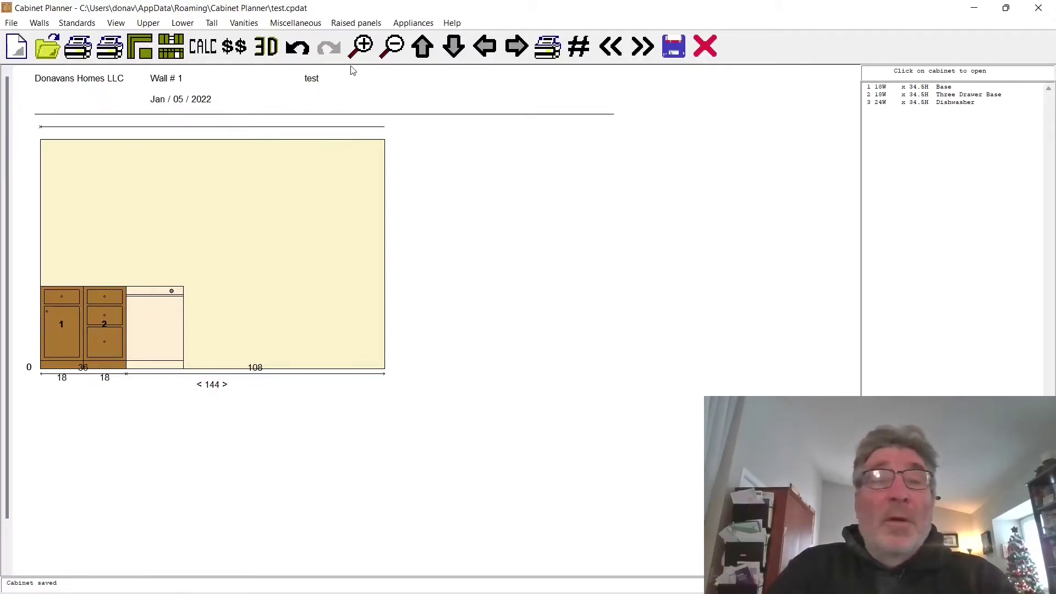
Add a Sink Base beside the dishwasher, correcting its width from 26 to 36 inches
click(182, 27)
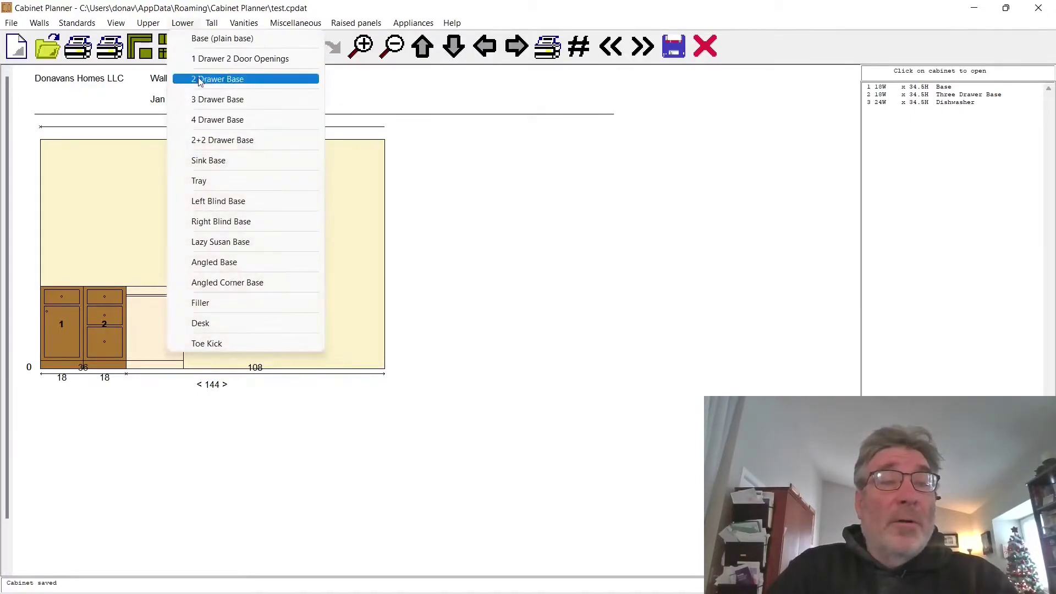
click(218, 160)
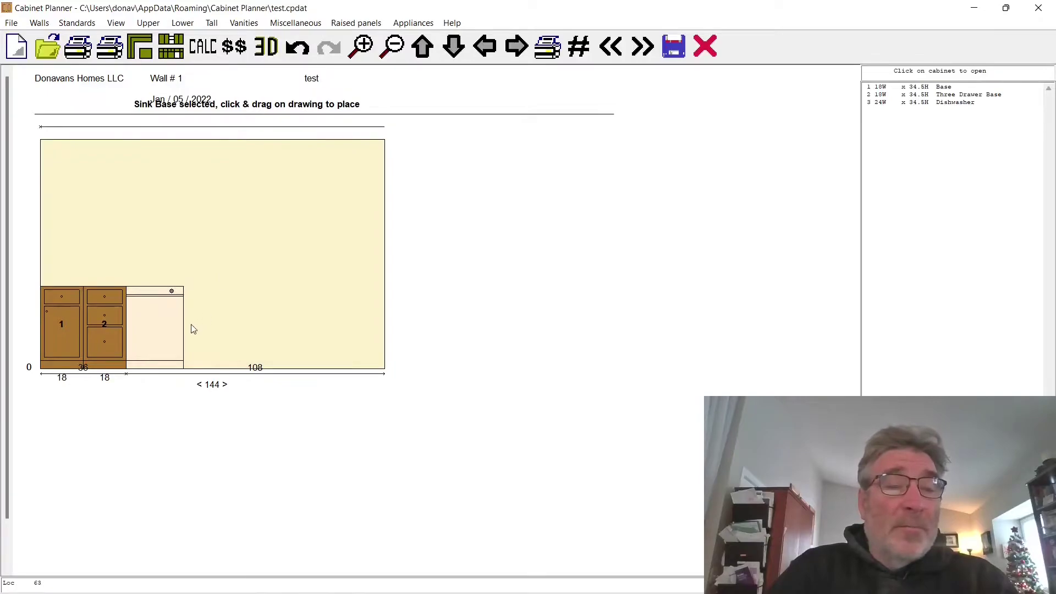
drag(185, 335, 266, 335)
text(26)
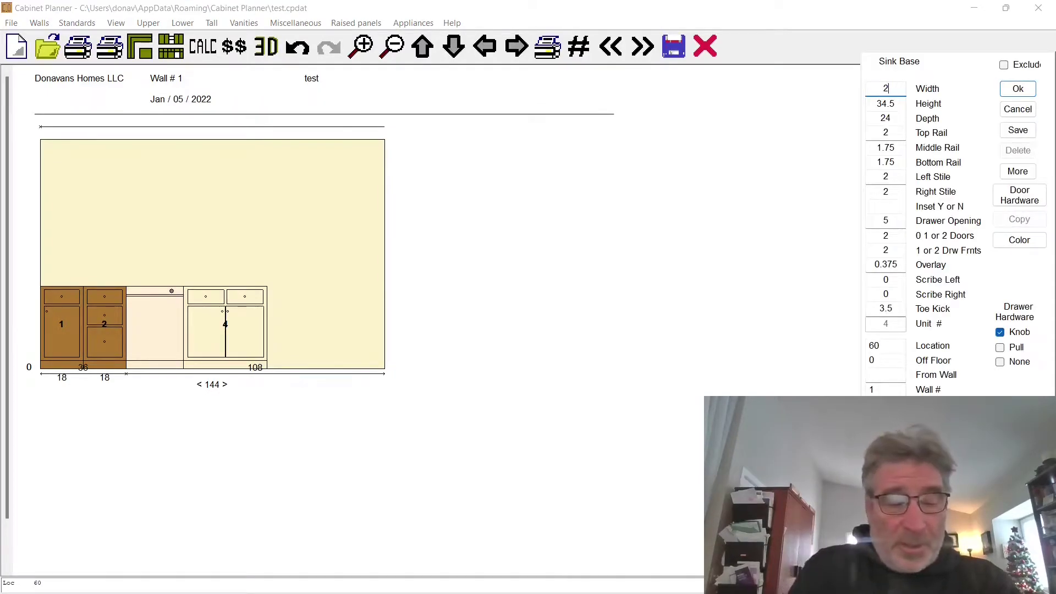
click(1026, 88)
click(1024, 131)
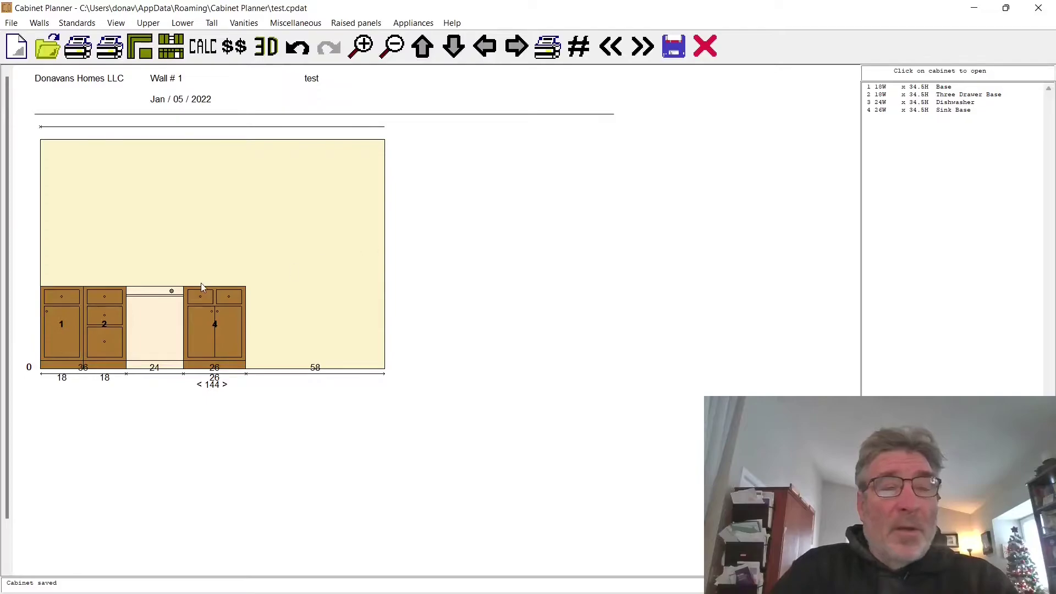
click(961, 111)
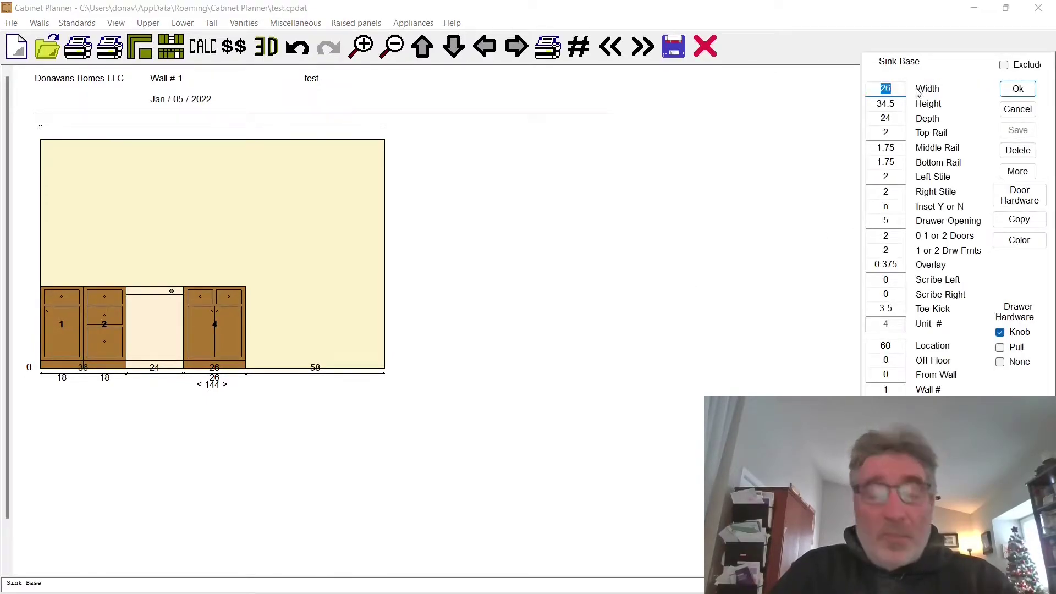
text(36)
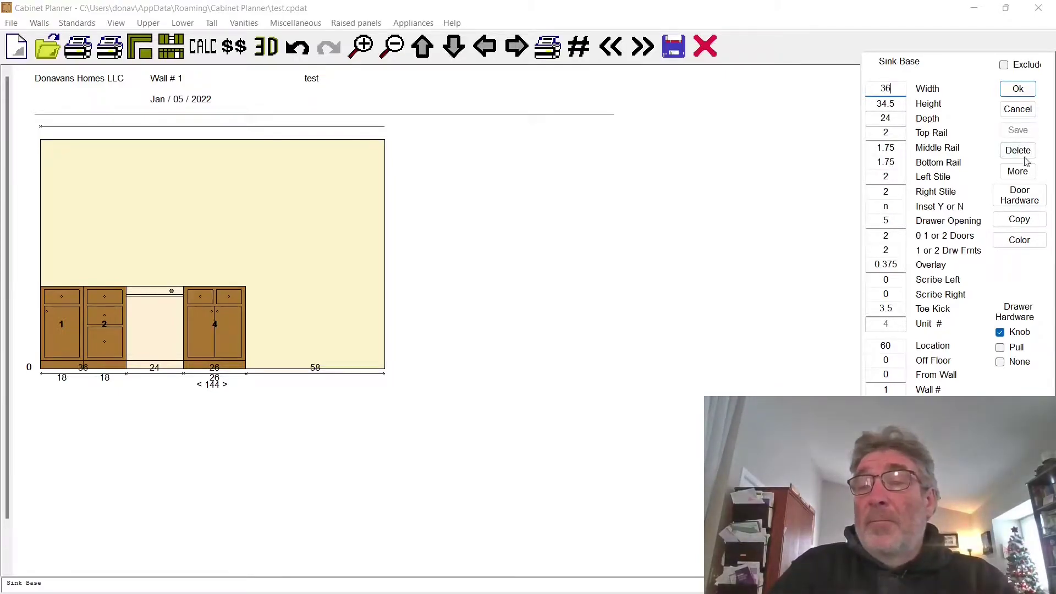
click(1018, 89)
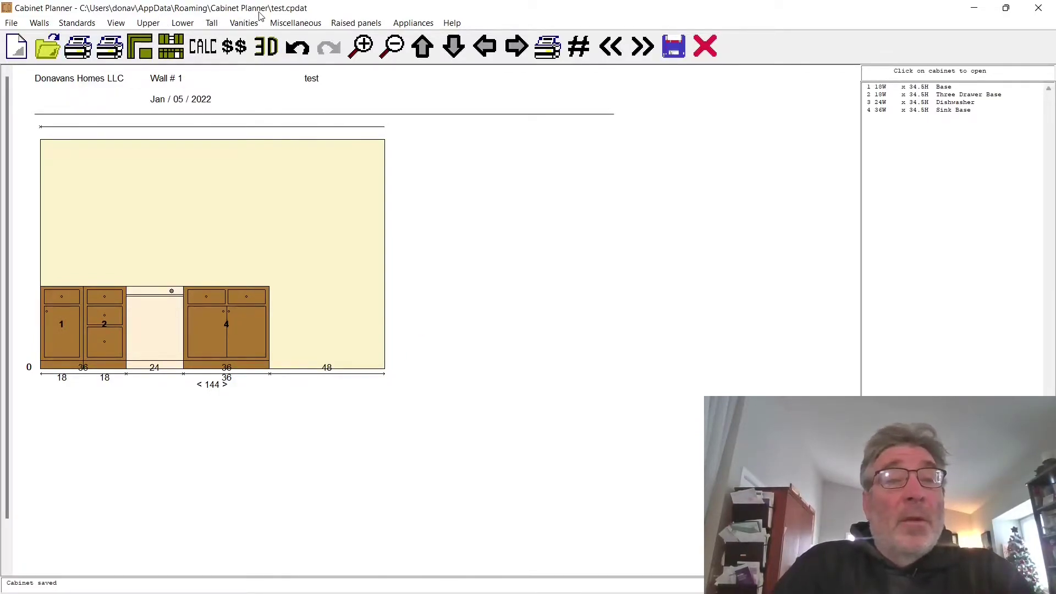
Add an 18-inch Three Drawer Base as cabinet 5 right of the sink base
click(193, 23)
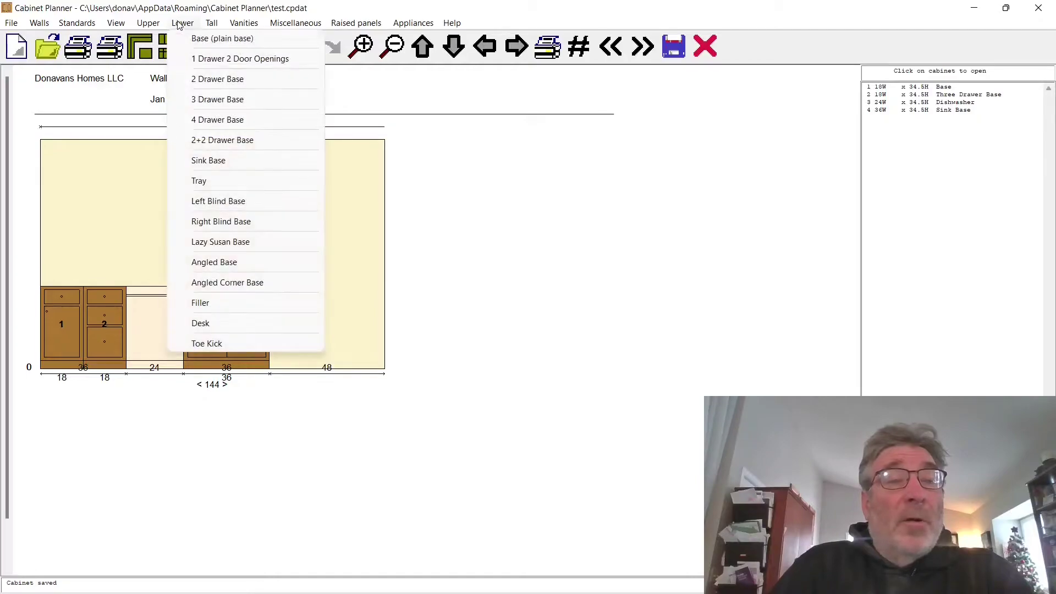
click(232, 102)
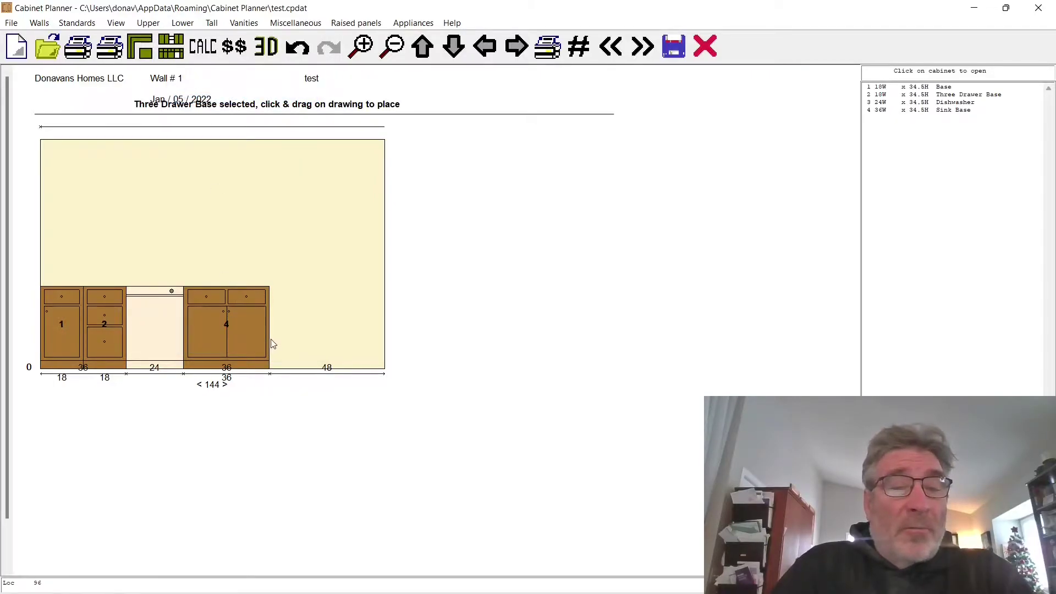
drag(274, 344, 320, 344)
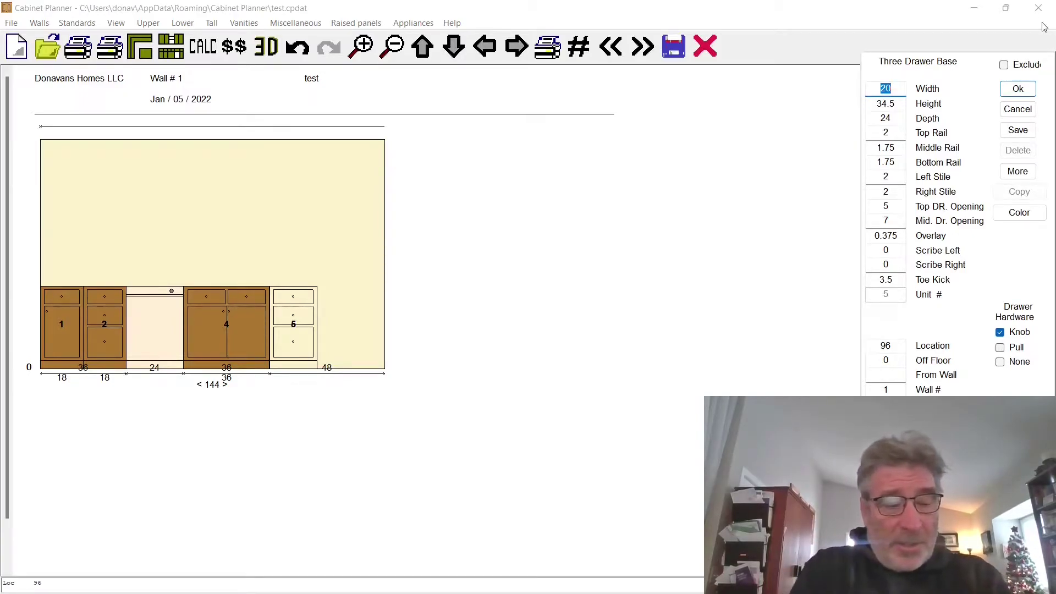
text(18)
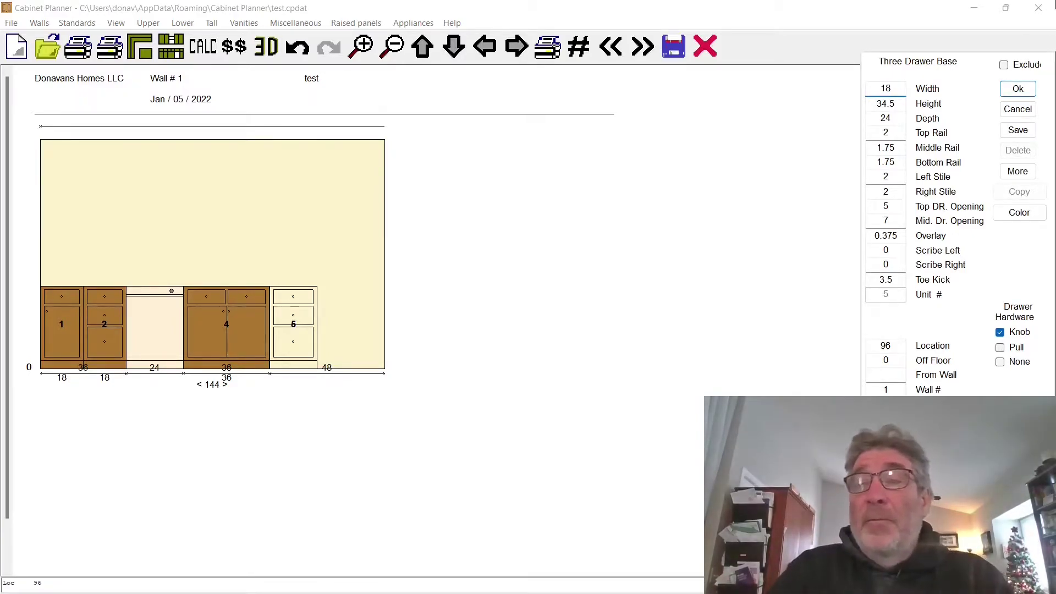
click(1018, 88)
click(1017, 129)
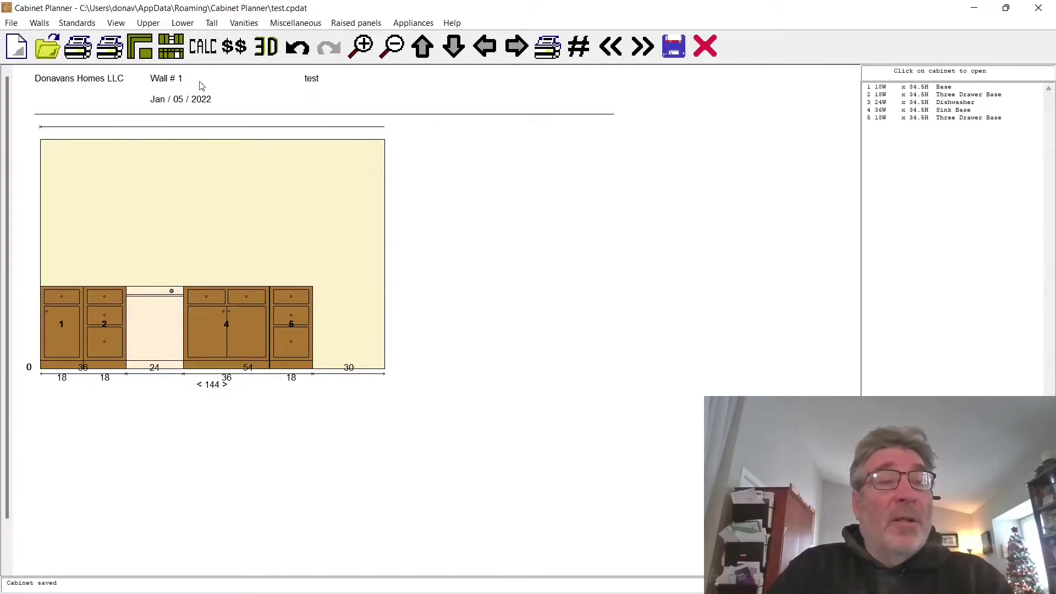
Place a 30-inch 1 Drawer 2 Door Openings base at the wall's right end
click(197, 25)
mouse_move(214, 24)
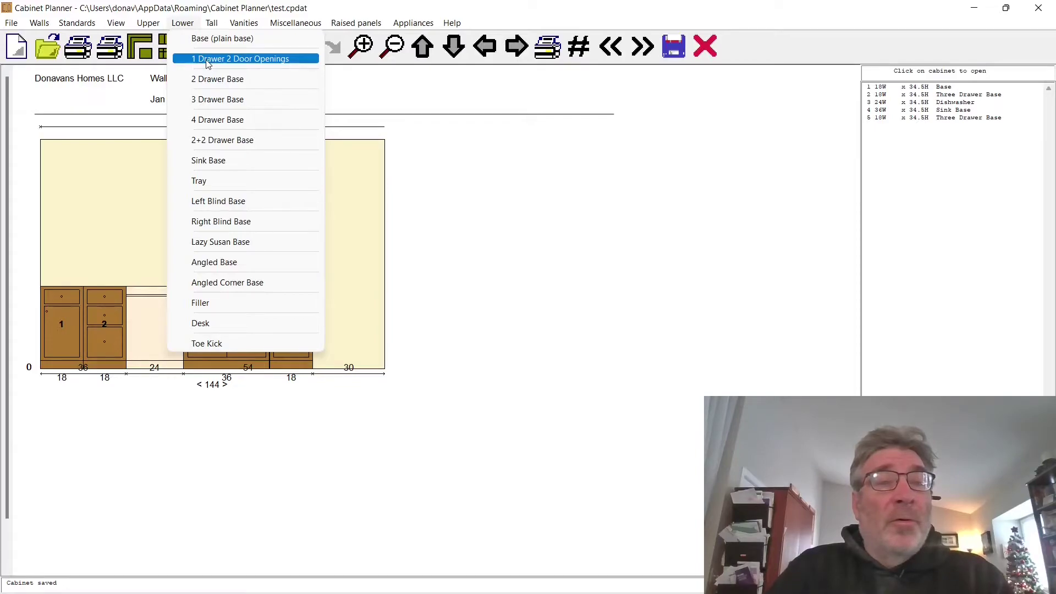
click(209, 60)
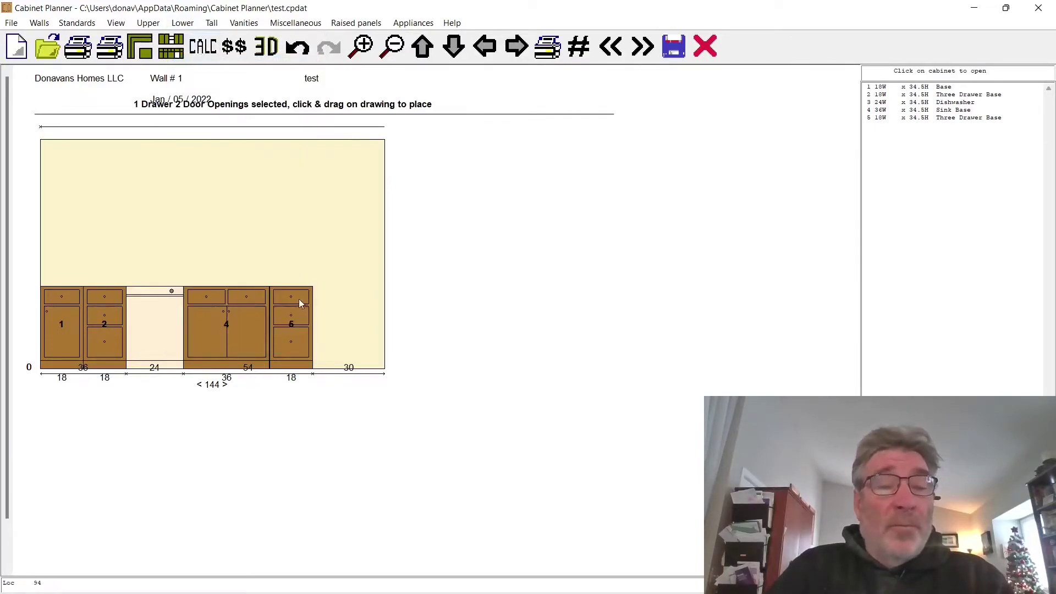
drag(312, 328, 388, 352)
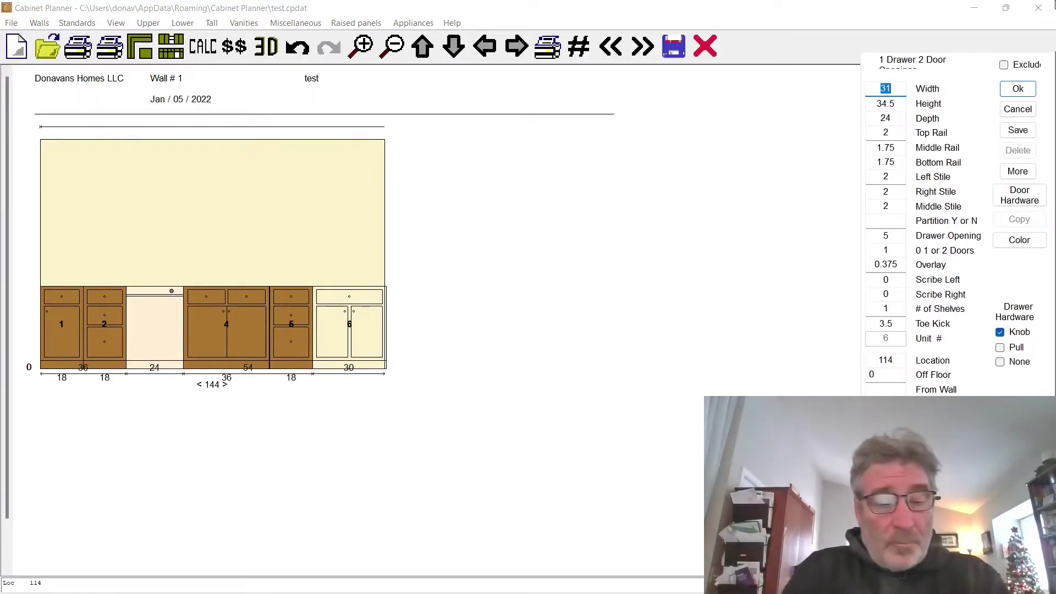
text(39)
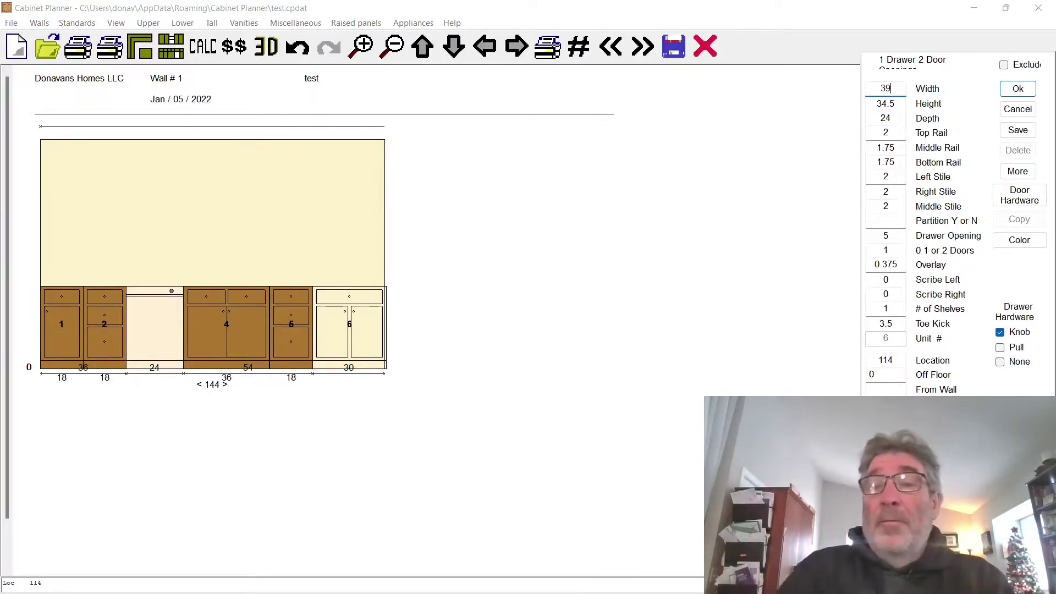
key(BackSpace)
text(0)
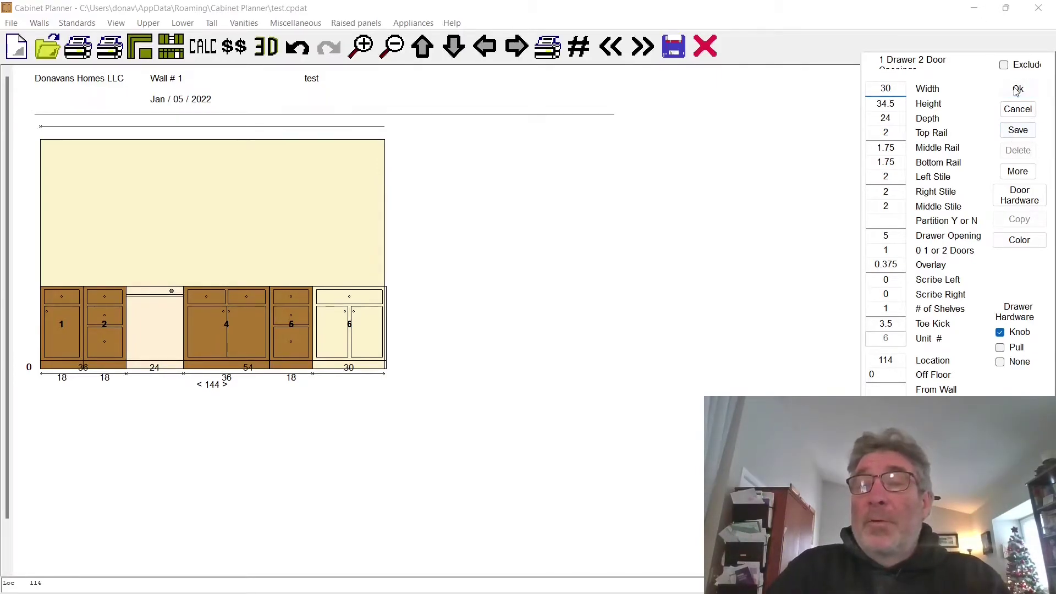
click(1017, 129)
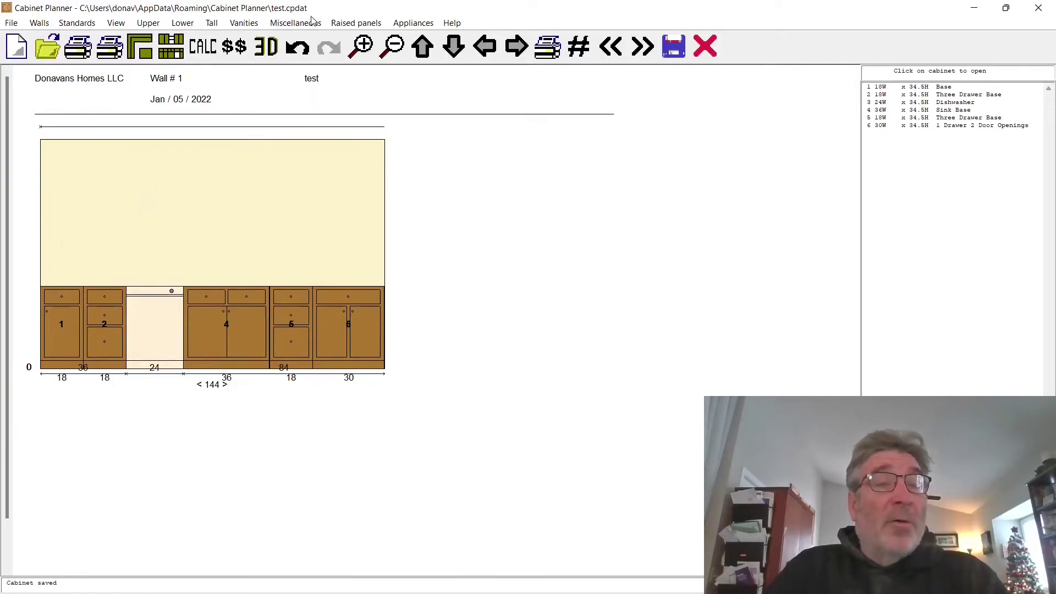
Place an Upper 1 opening cabinet at Wall 1's left end with location 0, and save it
click(152, 22)
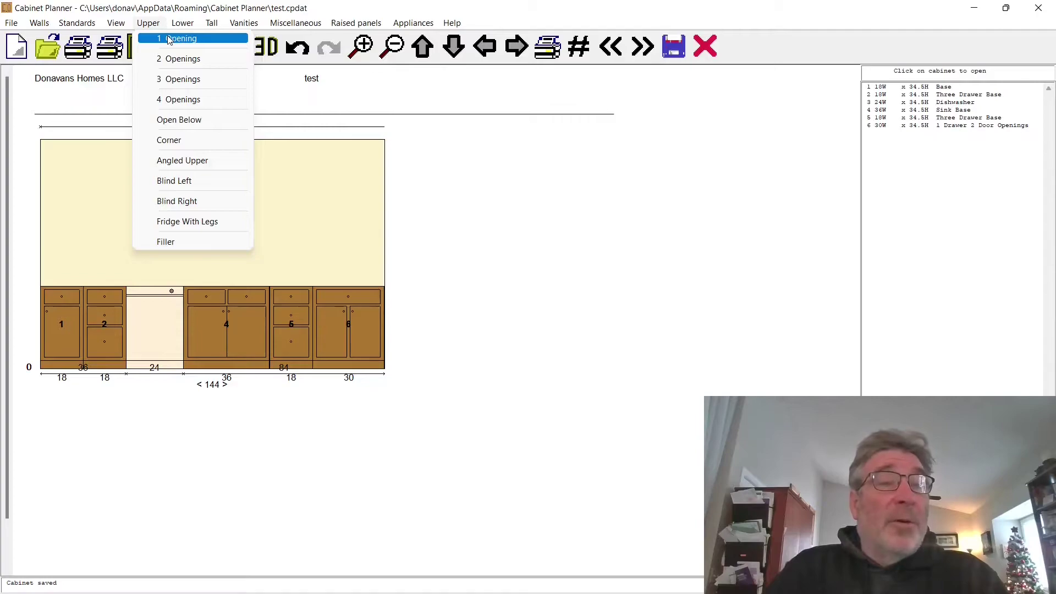
click(169, 38)
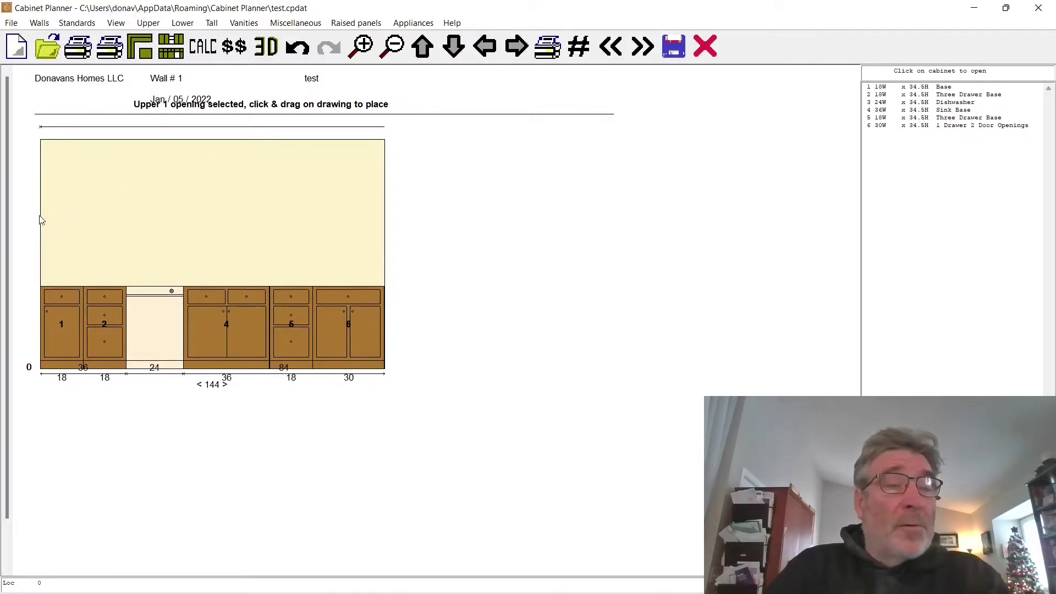
drag(40, 220, 88, 227)
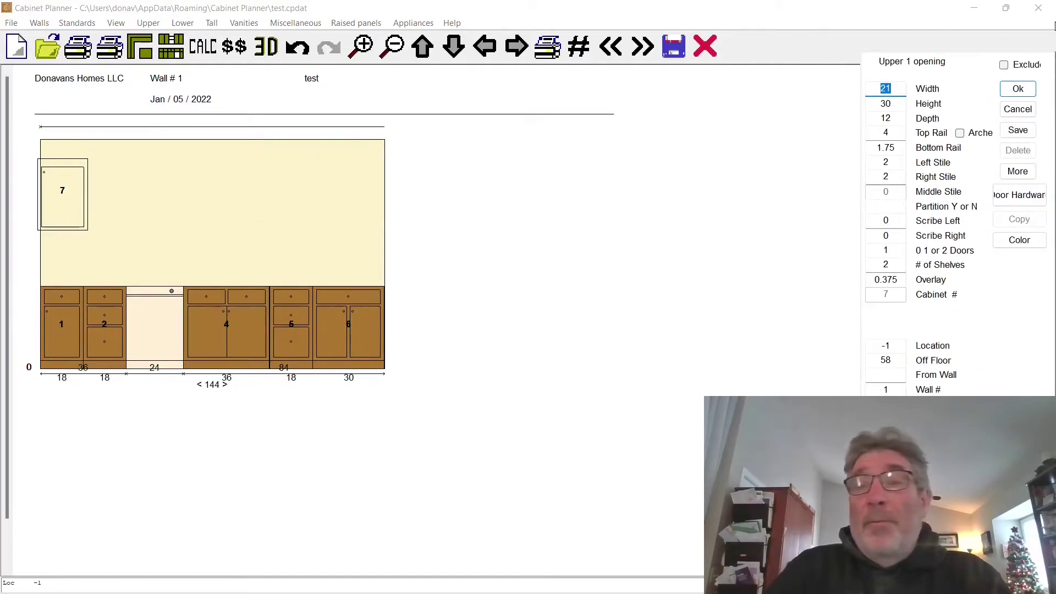
text(1)
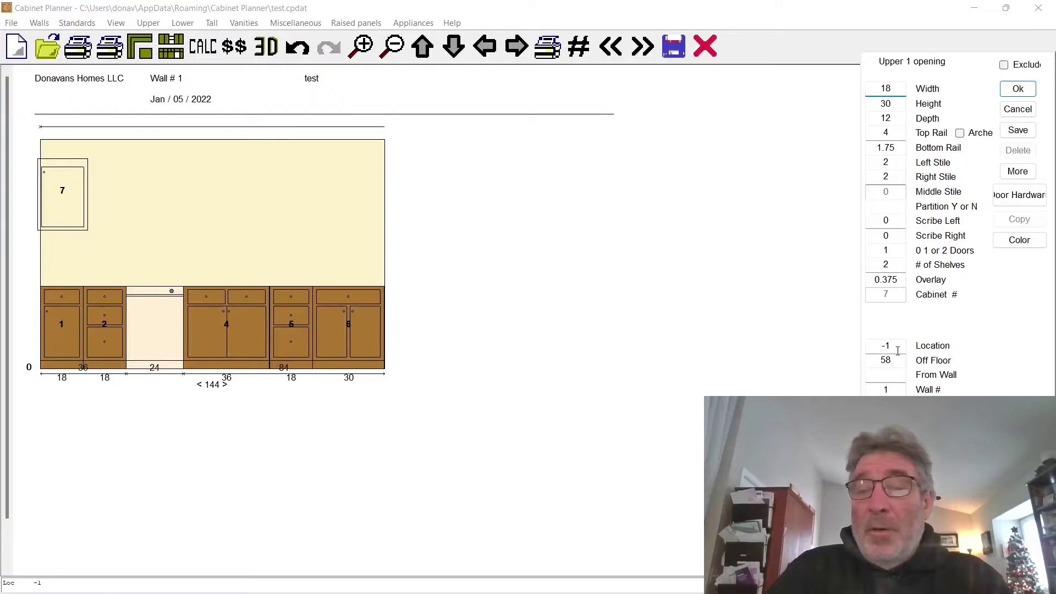
drag(898, 348, 855, 356)
text(0)
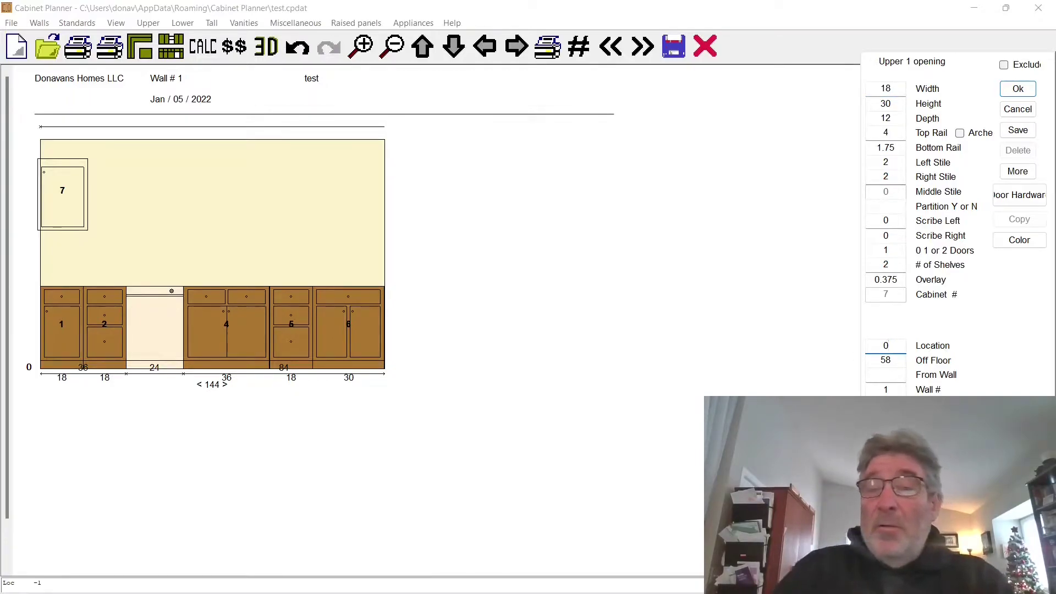
click(1017, 89)
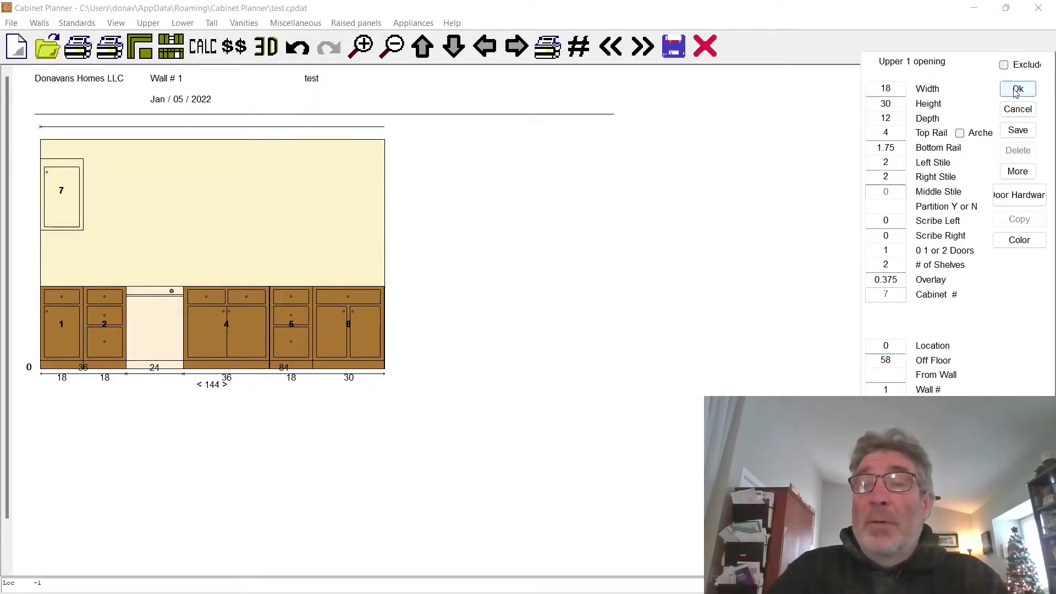
click(1019, 131)
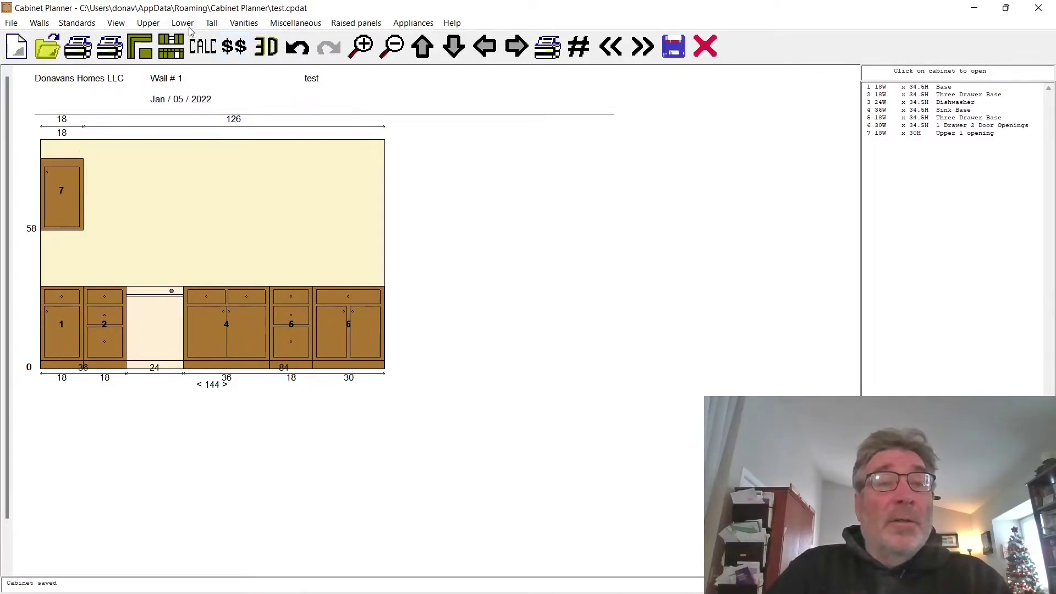
Add a second 18-inch Upper 1 opening cabinet right of cabinet 7
click(149, 23)
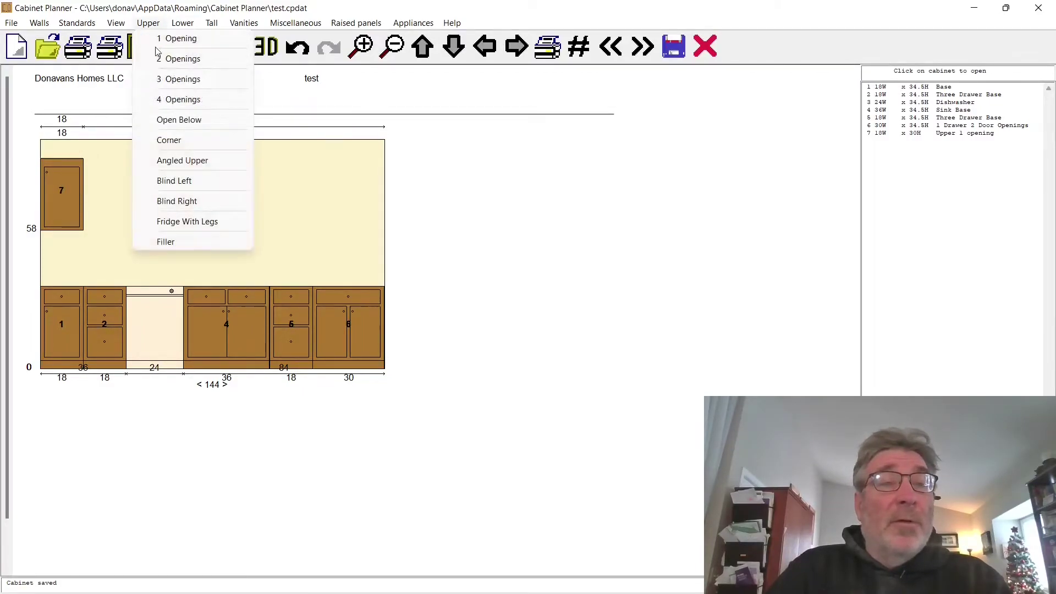
click(159, 39)
drag(85, 208, 125, 209)
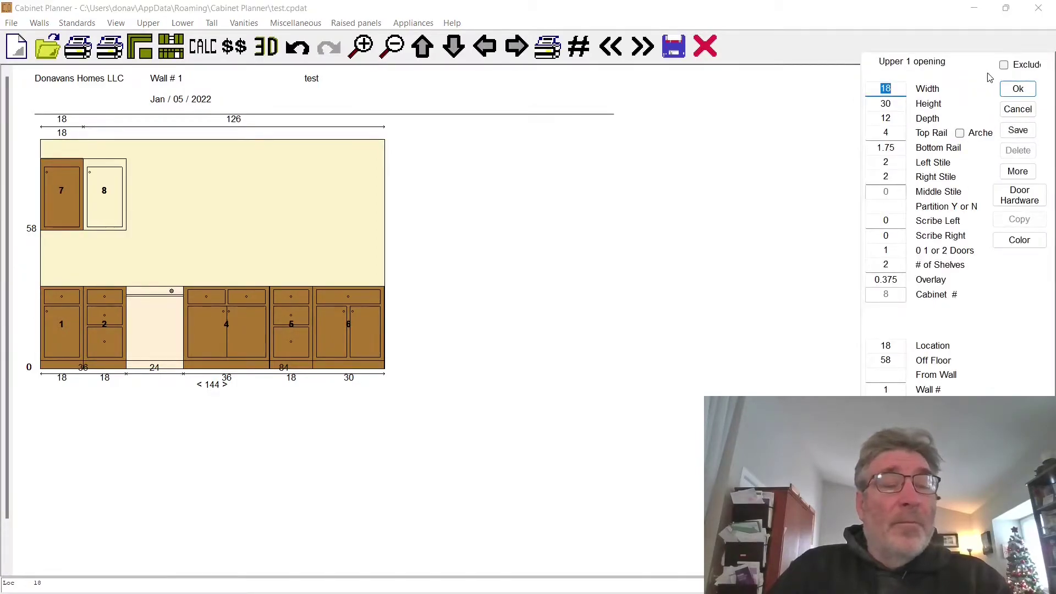
click(1015, 92)
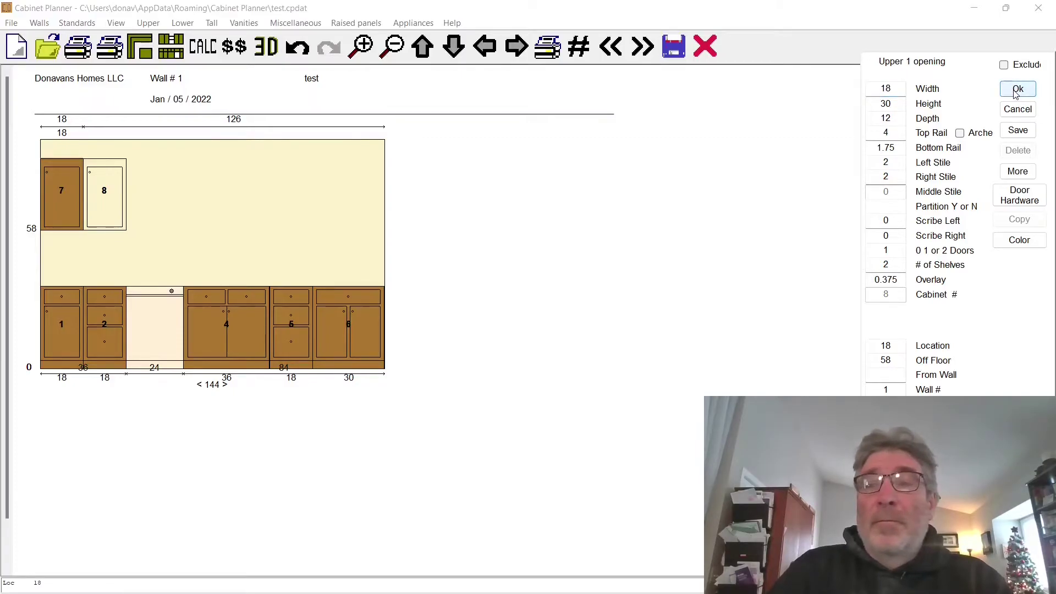
click(1017, 130)
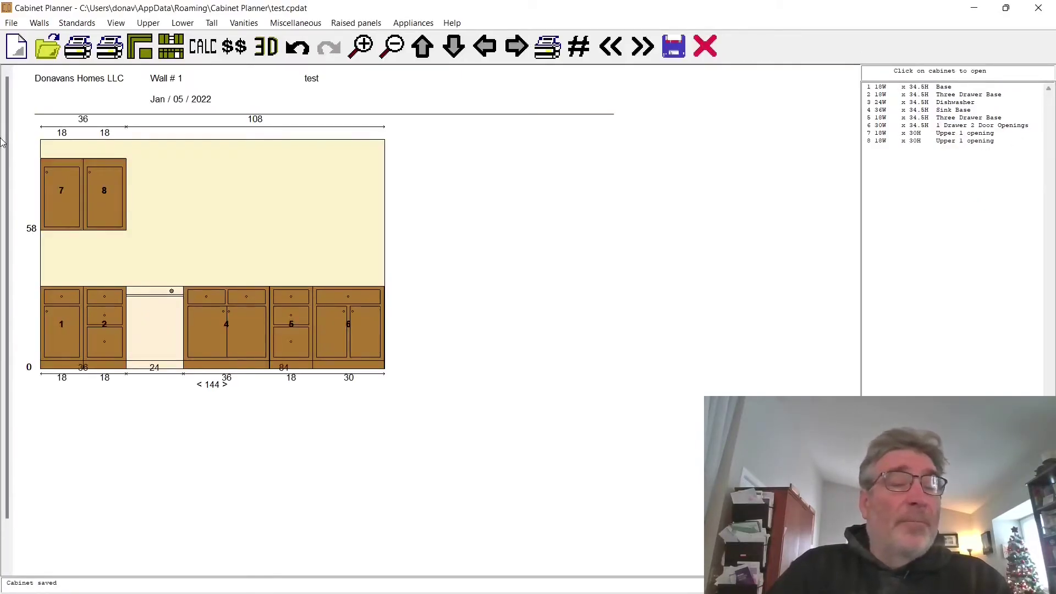
Place a 24-inch two-opening upper cabinet as unit 9 right of cabinet 8 and save it
click(160, 23)
click(168, 59)
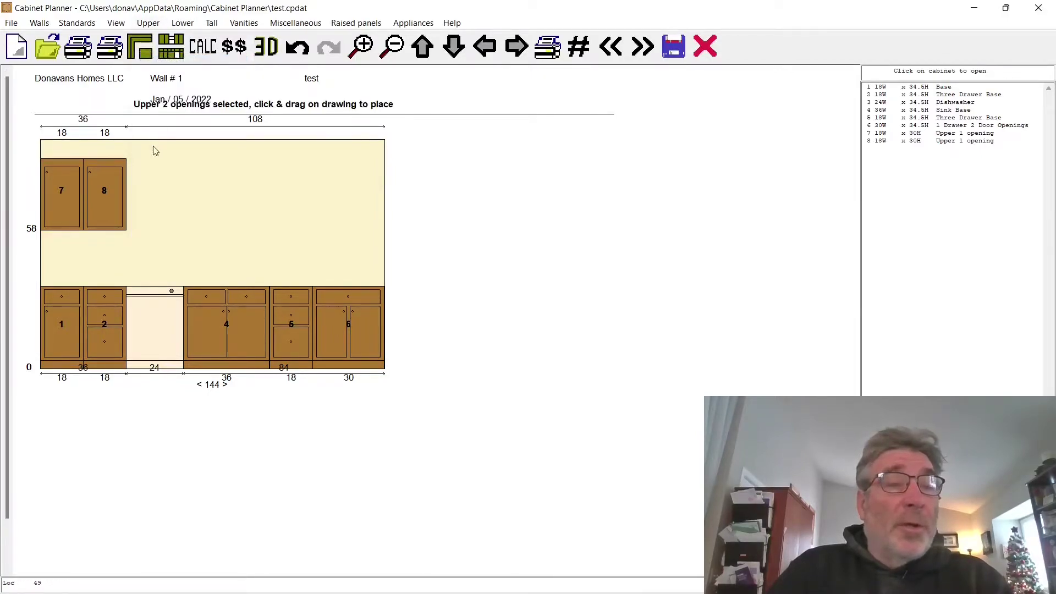
drag(132, 201, 184, 198)
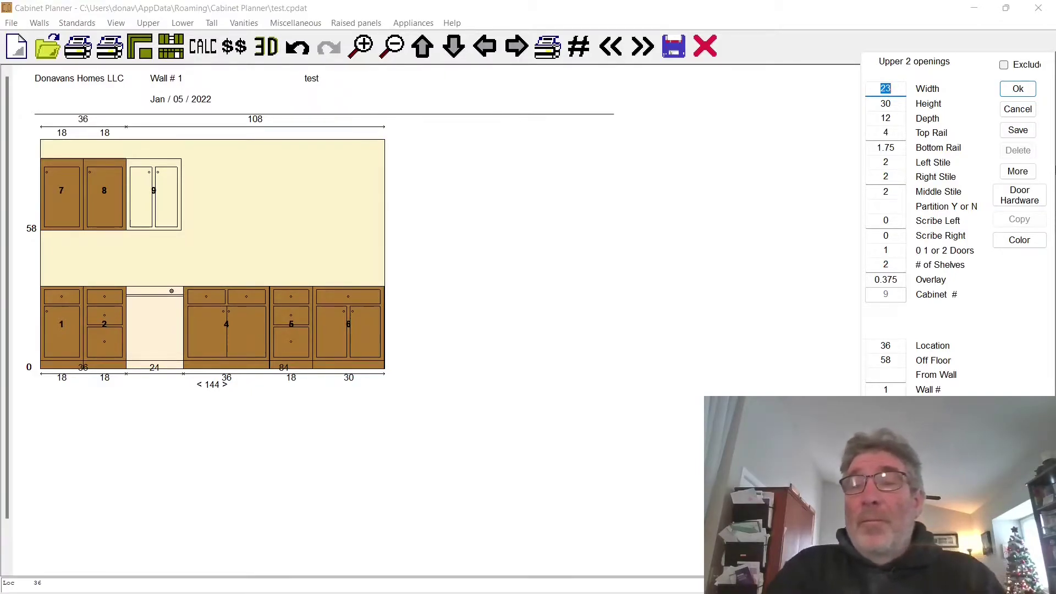
text(24)
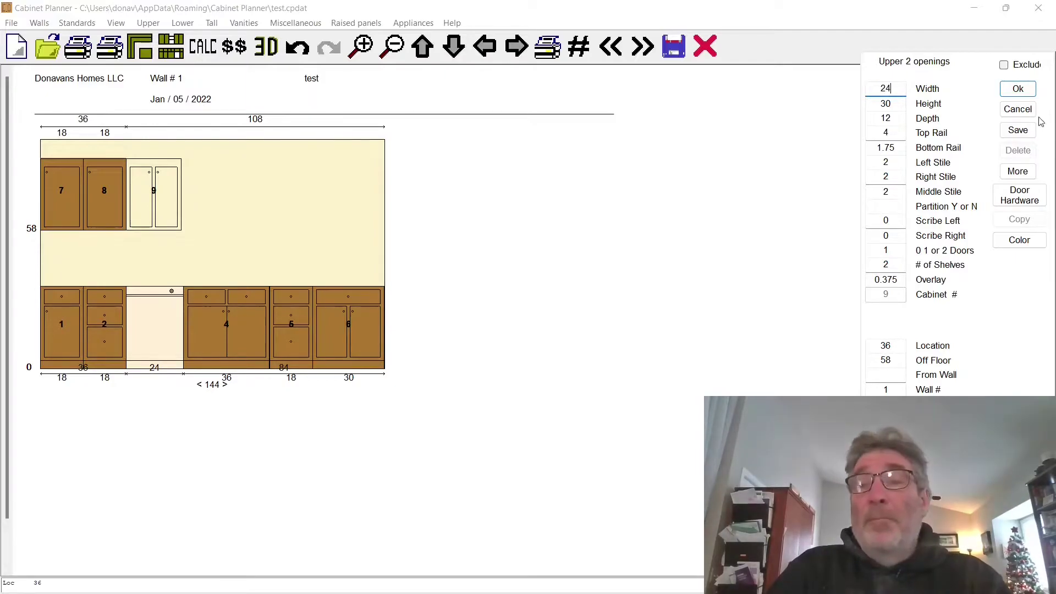
click(1017, 89)
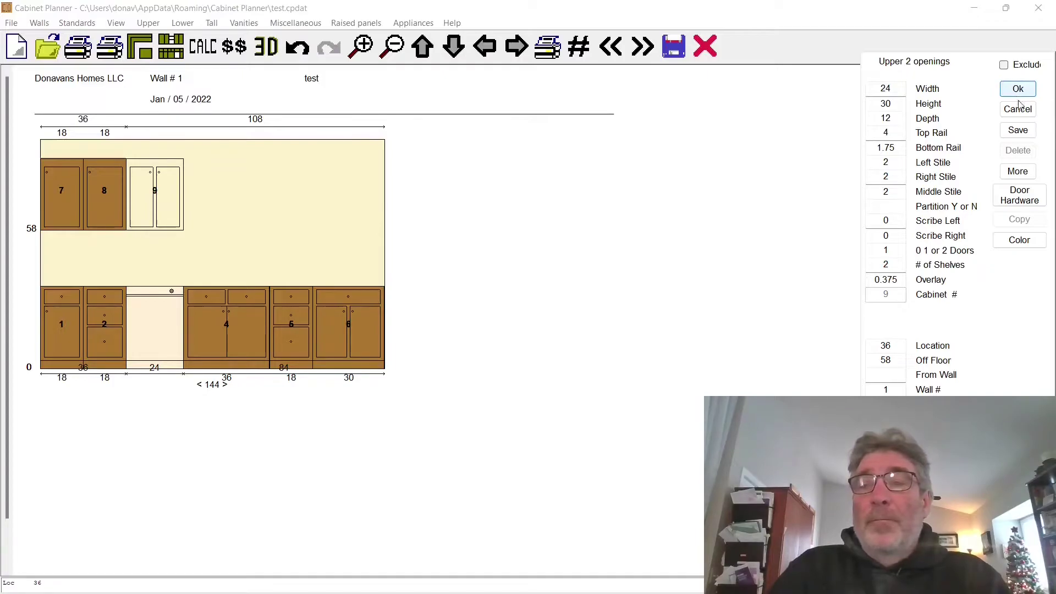
click(1018, 130)
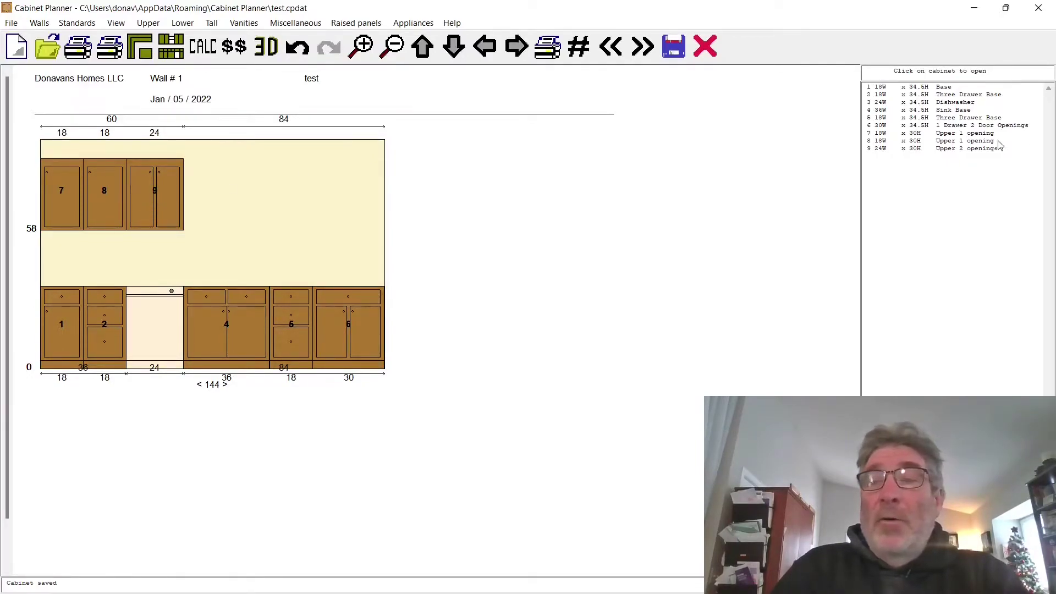
Apply a new door style to the Sink Base and save it, then delete upper cabinet 7
click(950, 111)
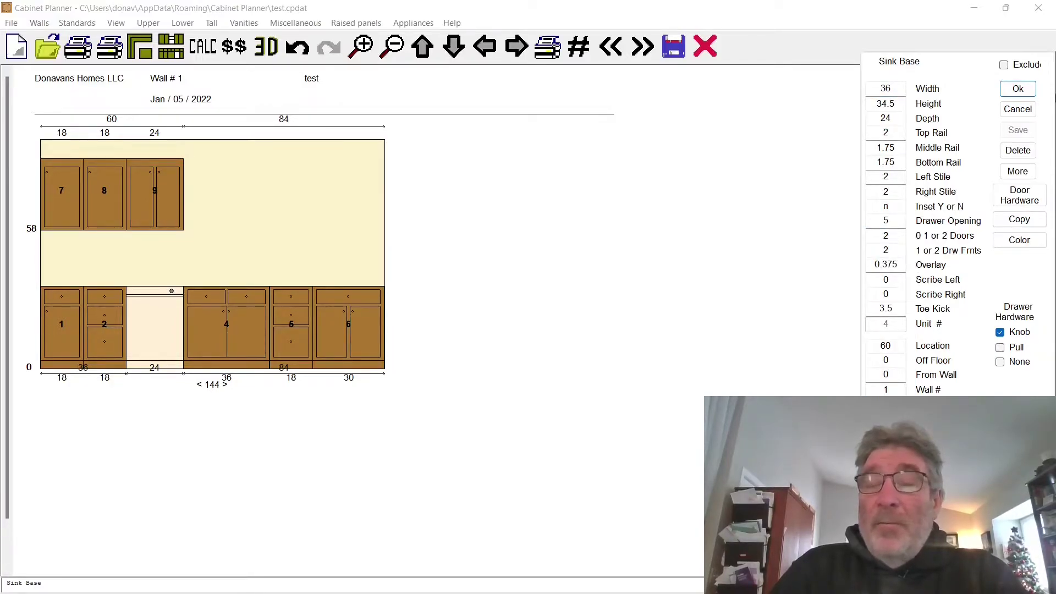
click(1018, 89)
click(1017, 131)
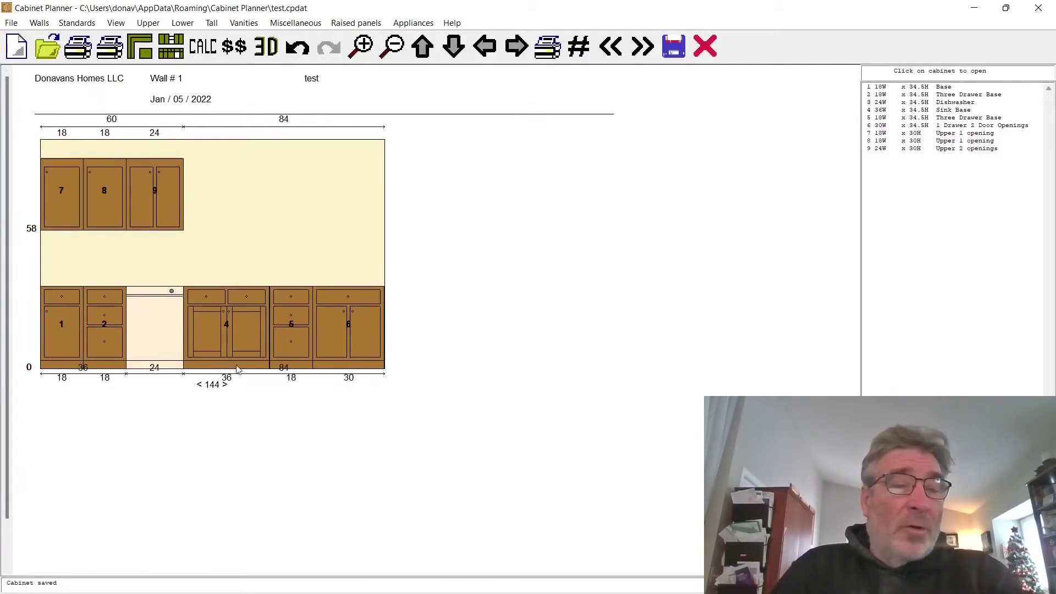
click(69, 195)
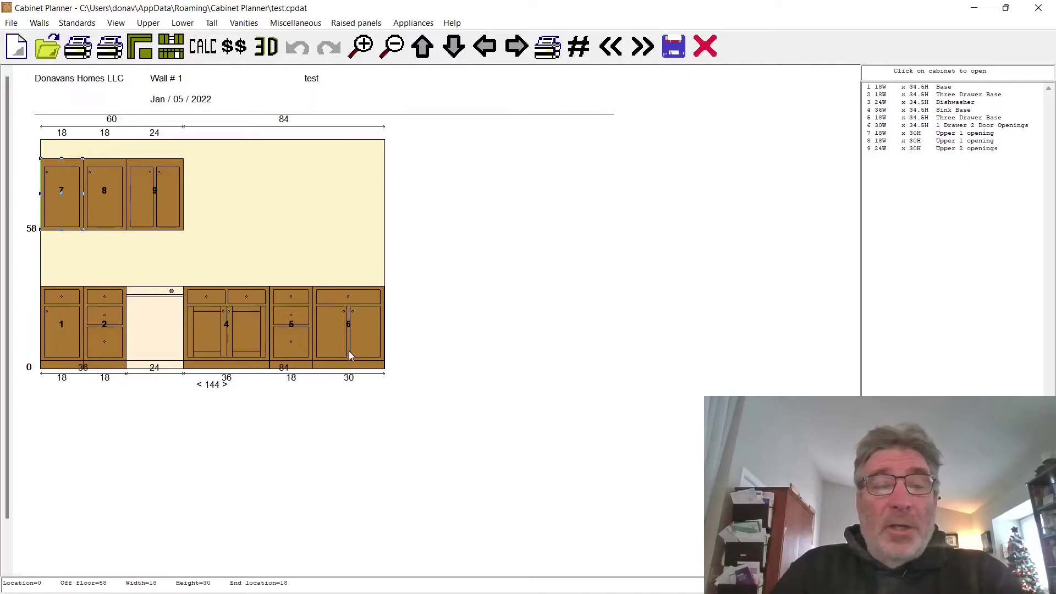
key(Delete)
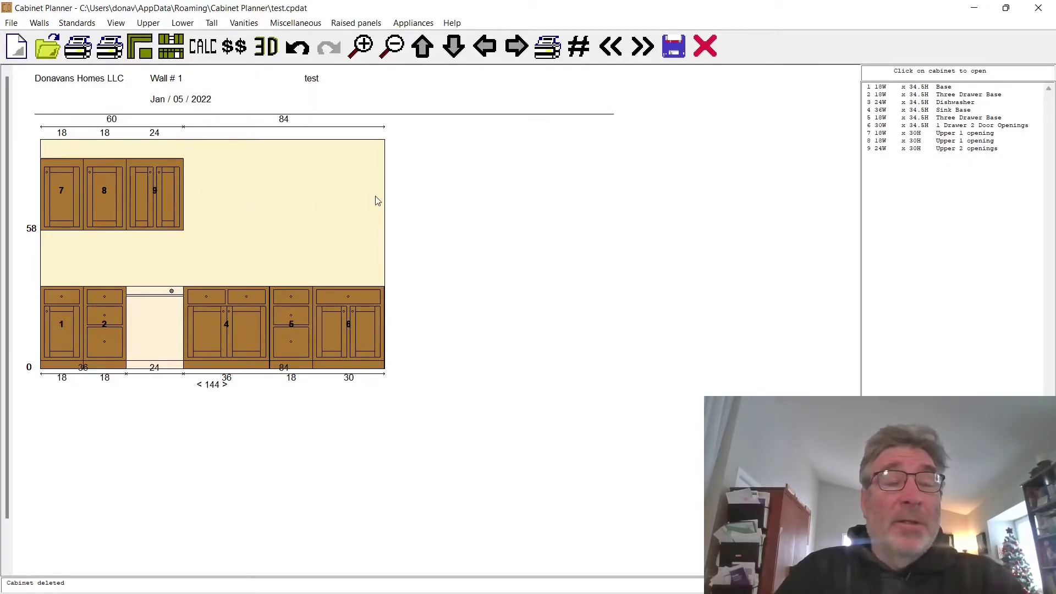
Place a two-opening upper cabinet right of cabinet 9, 36 inches wide and 10 high
click(156, 24)
click(170, 58)
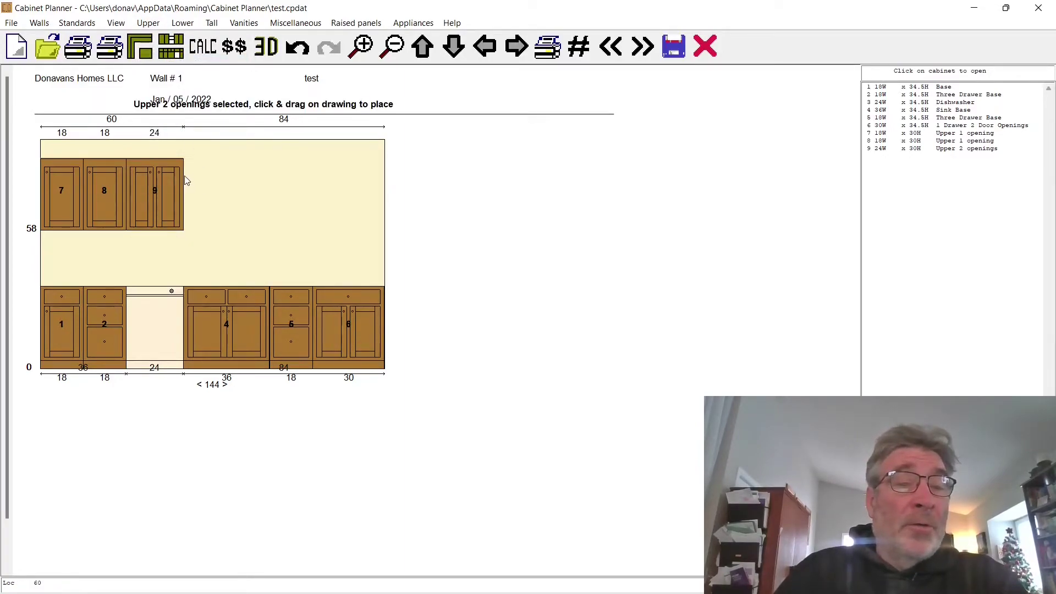
drag(185, 177, 247, 184)
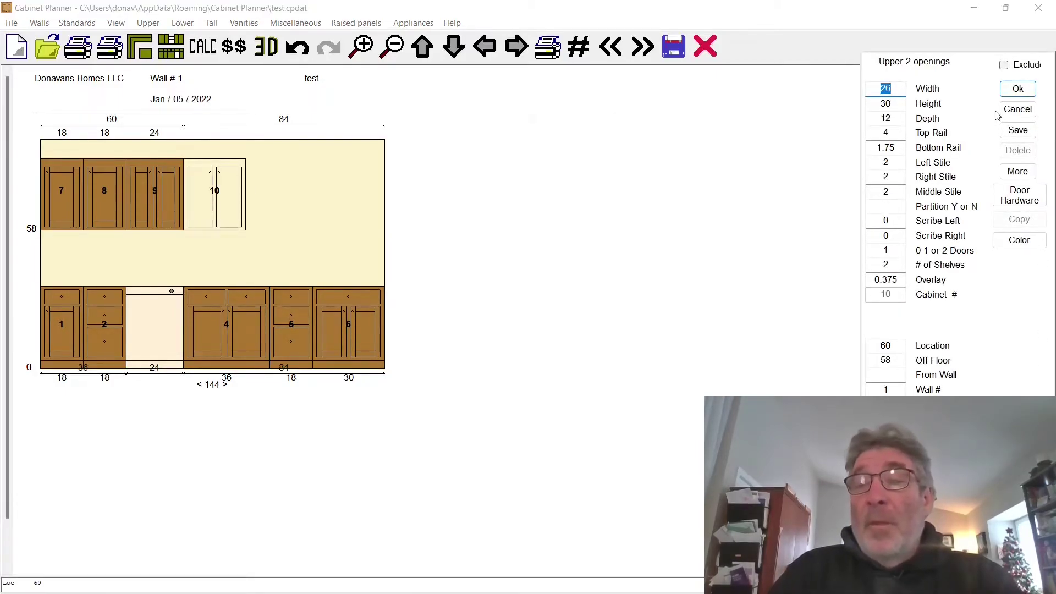
text(36)
click(872, 106)
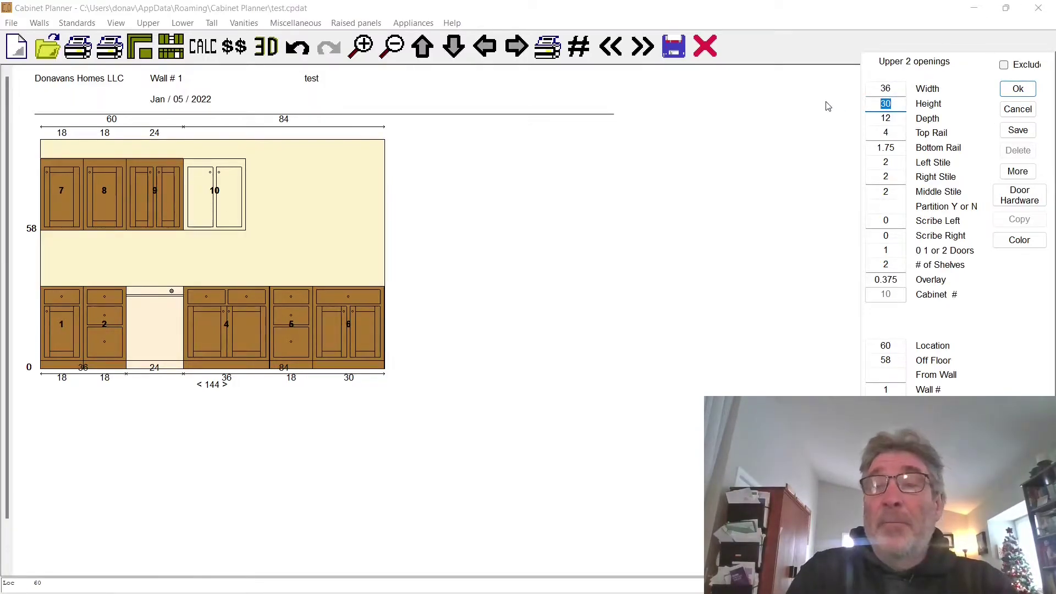
text(10)
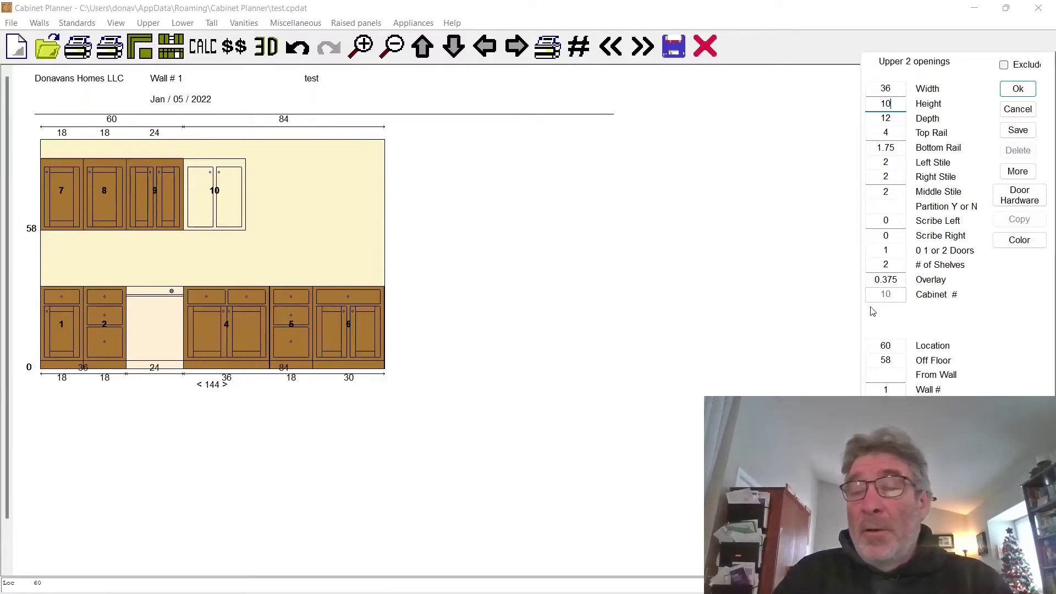
Enter location 8 and off-floor height 78, then apply and save cabinet 10
drag(886, 348, 882, 347)
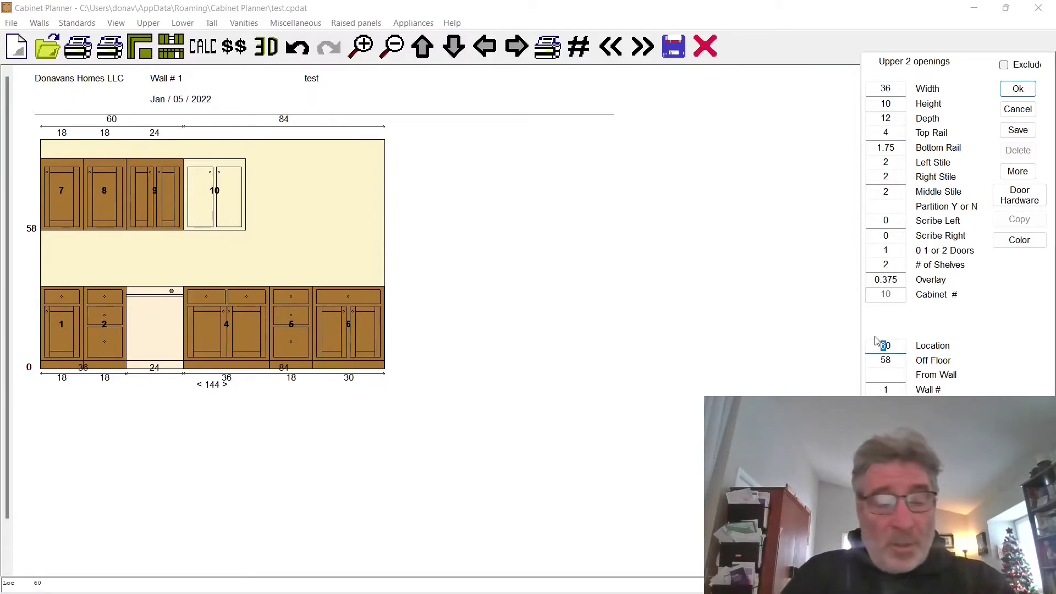
text(8)
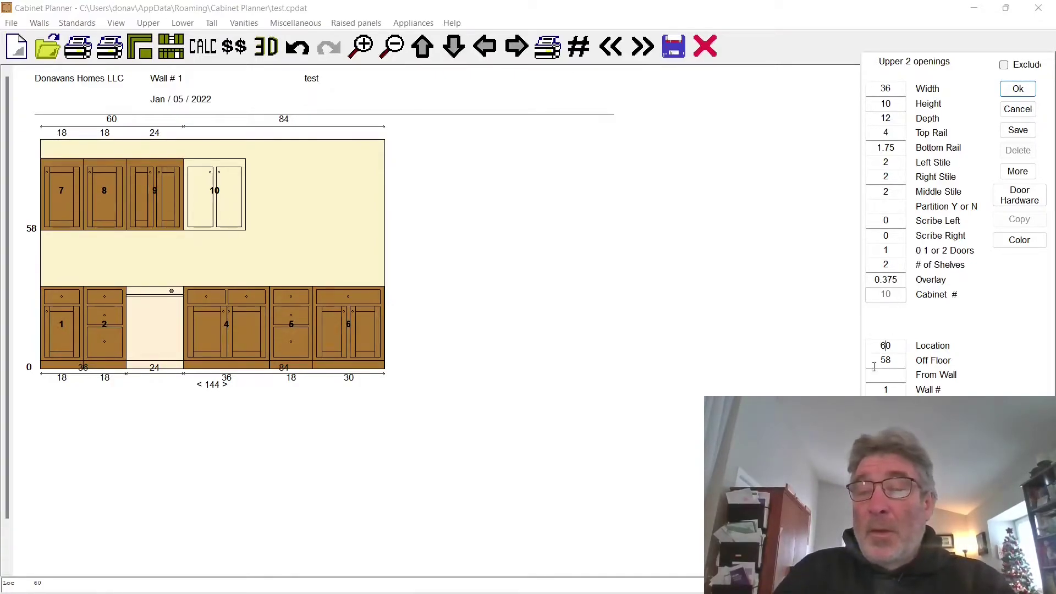
drag(887, 357, 880, 365)
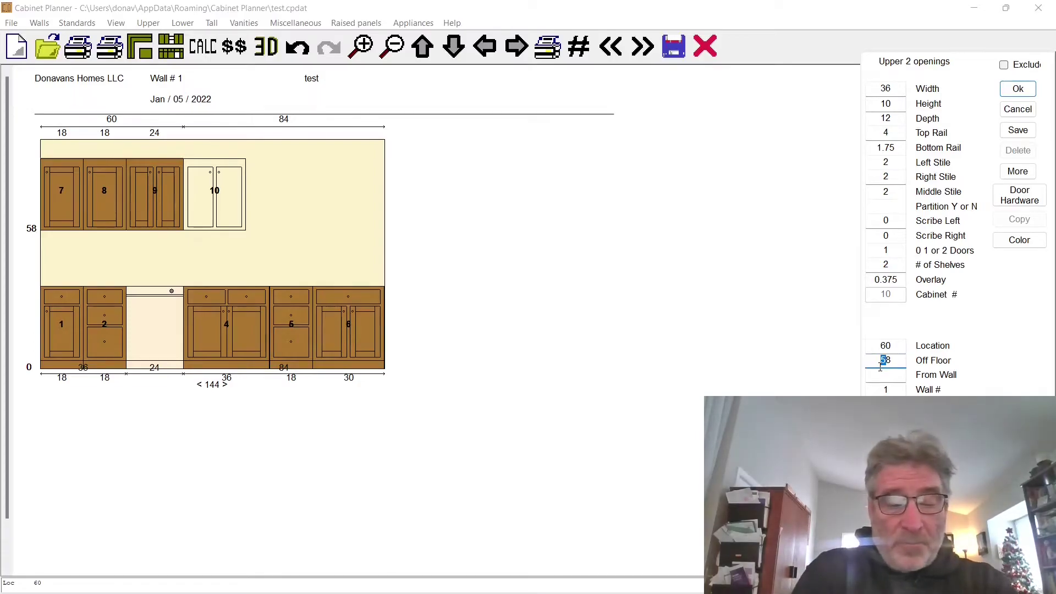
text(78)
key(BackSpace)
key(Tab)
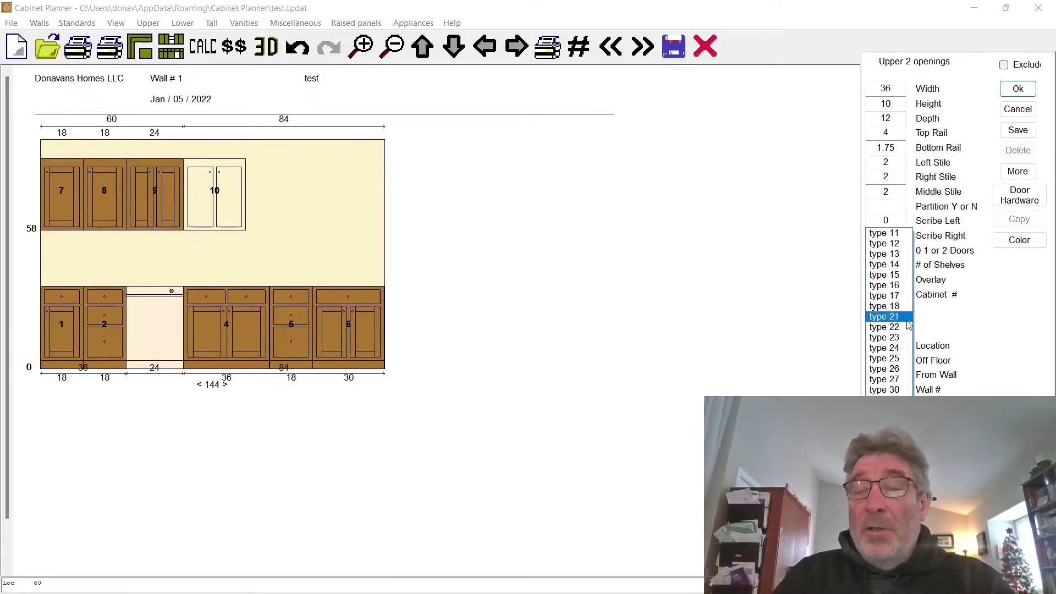
click(888, 264)
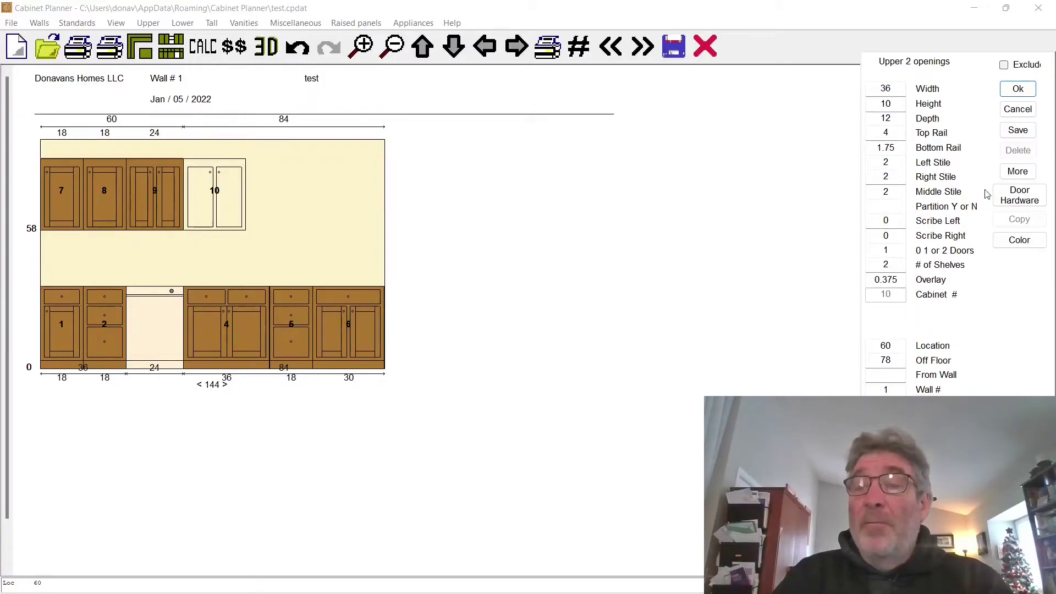
click(1030, 90)
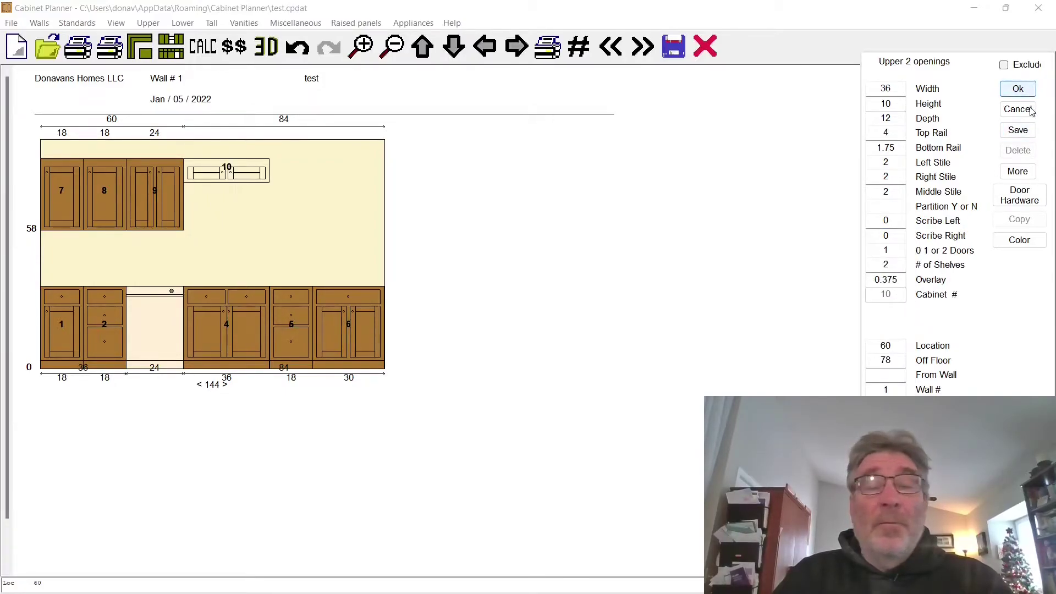
click(1023, 132)
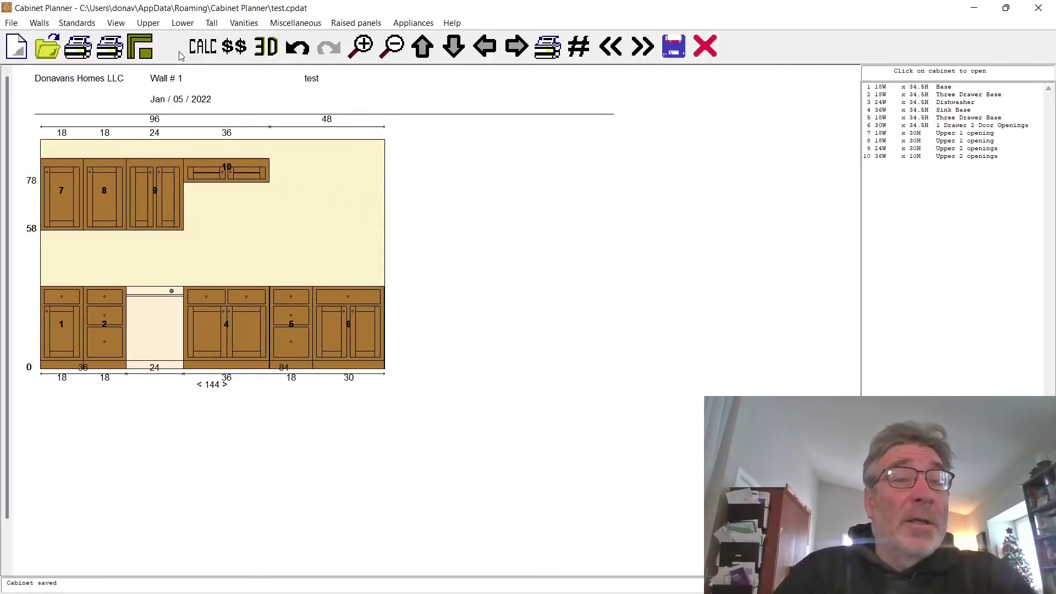
Place an 18-inch single-opening upper cabinet right of cabinet 10 and save it
click(154, 25)
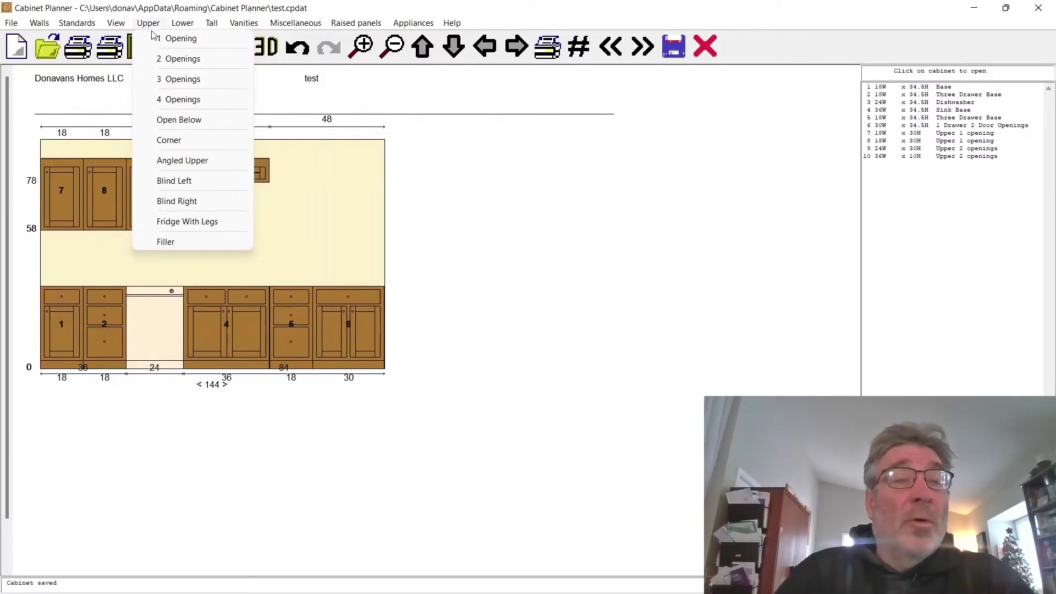
click(165, 40)
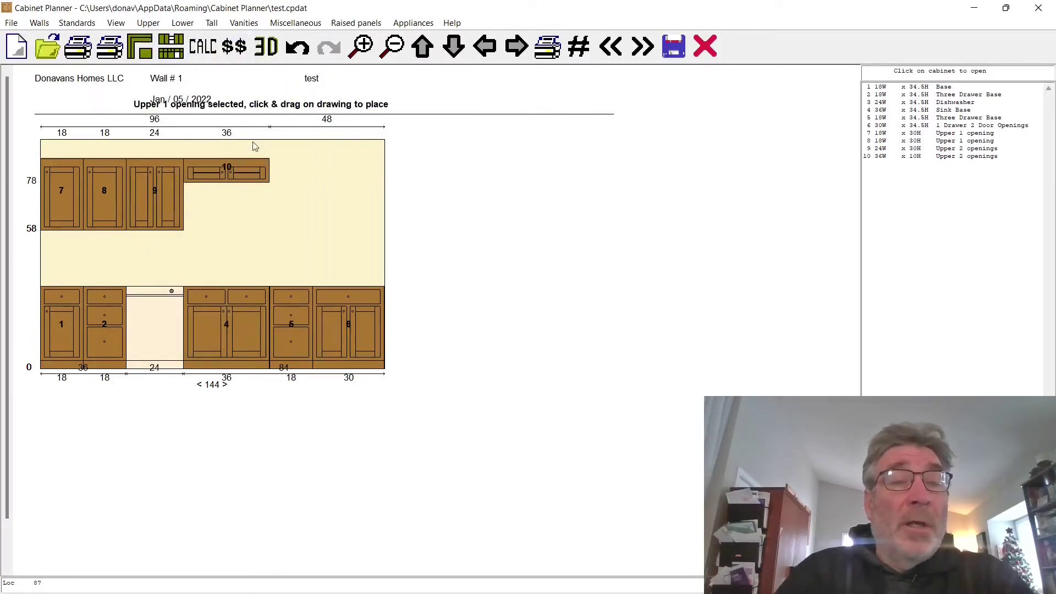
click(310, 184)
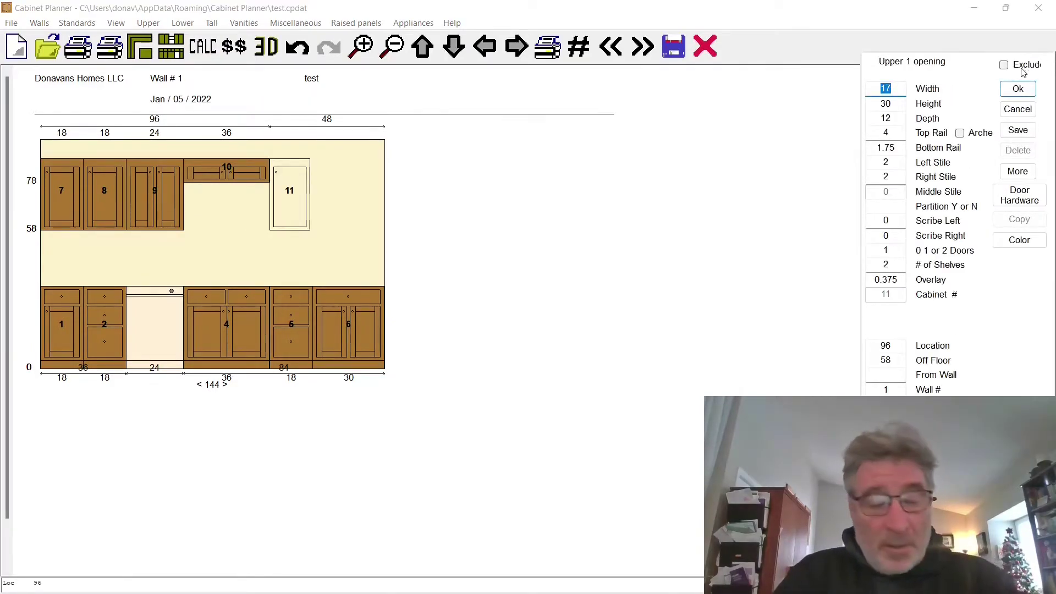
text(18)
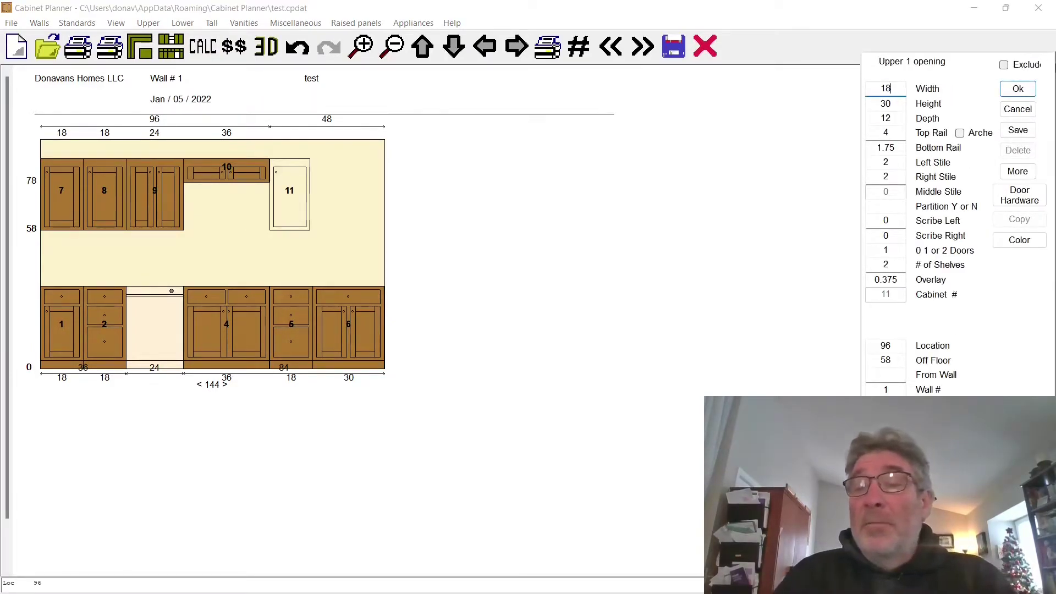
click(1018, 90)
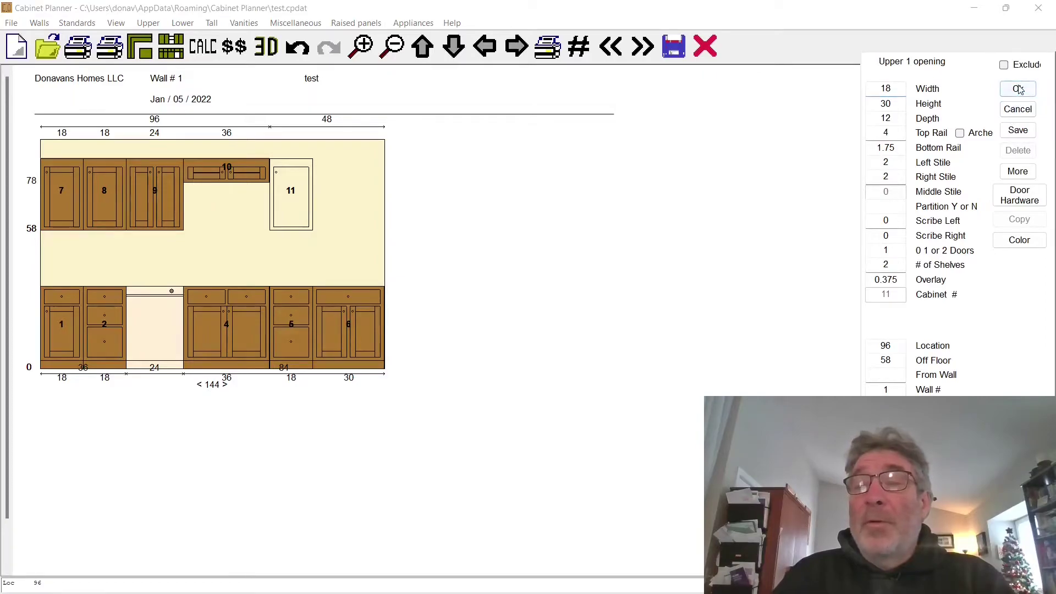
click(1011, 129)
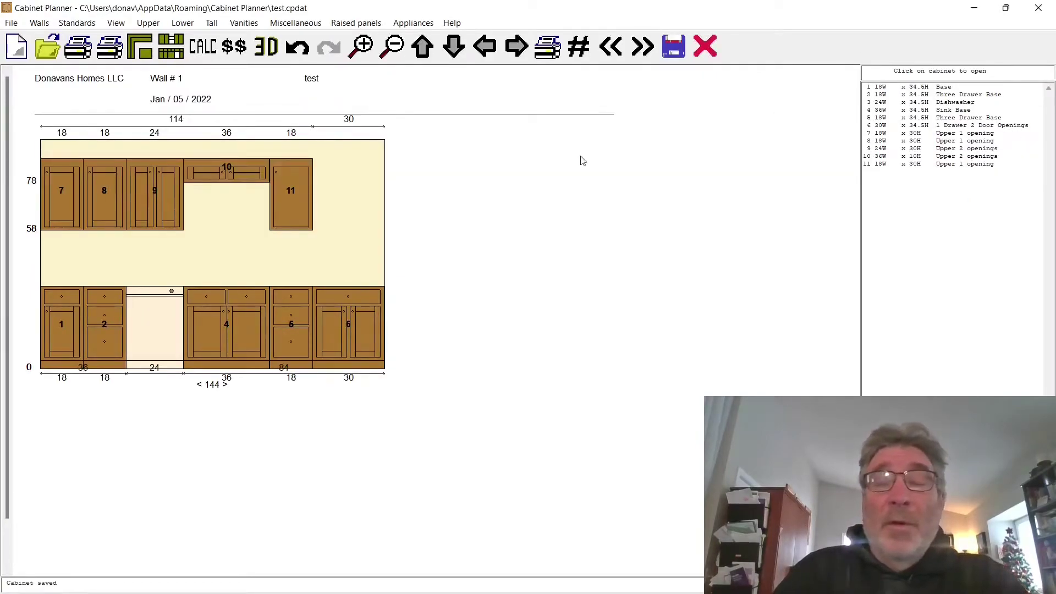
Reopen cabinet 11's properties, check its settings, and save again
click(981, 164)
click(885, 207)
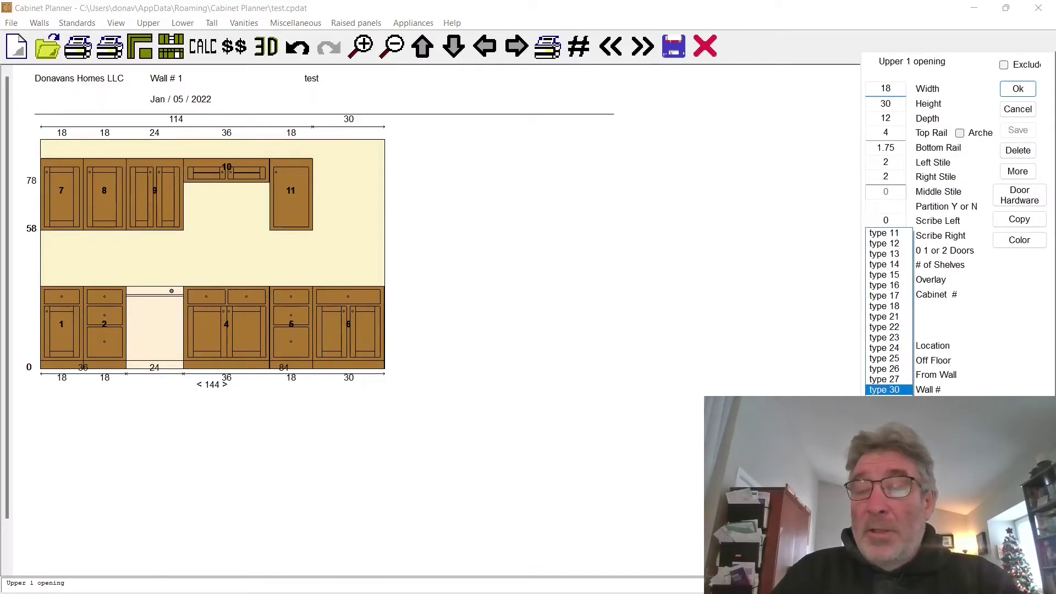
click(902, 261)
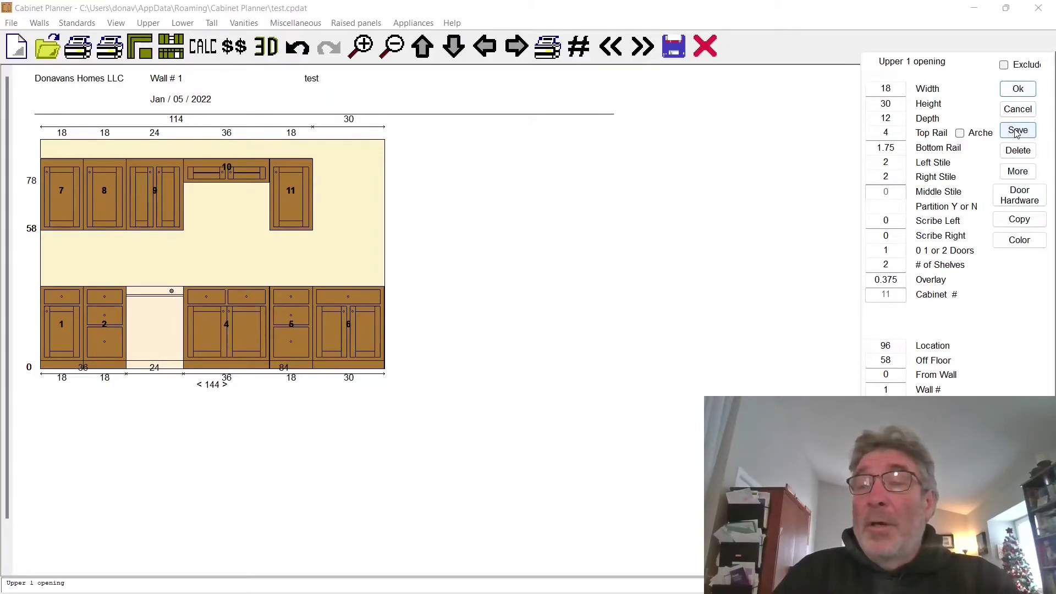
click(1018, 131)
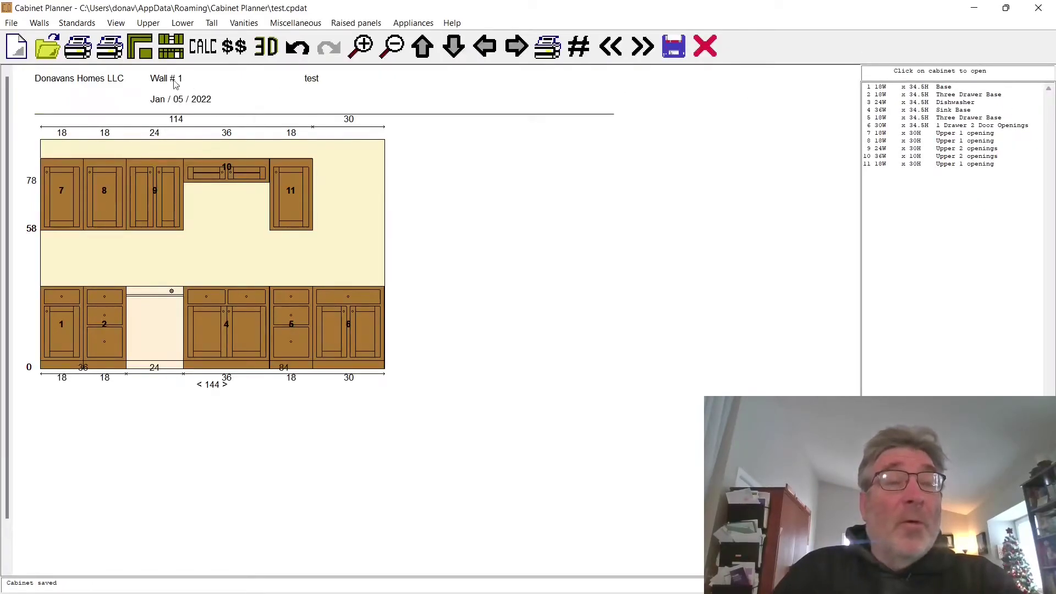
Place a two-opening upper cabinet in the gap right of cabinet 11 and save it
click(182, 23)
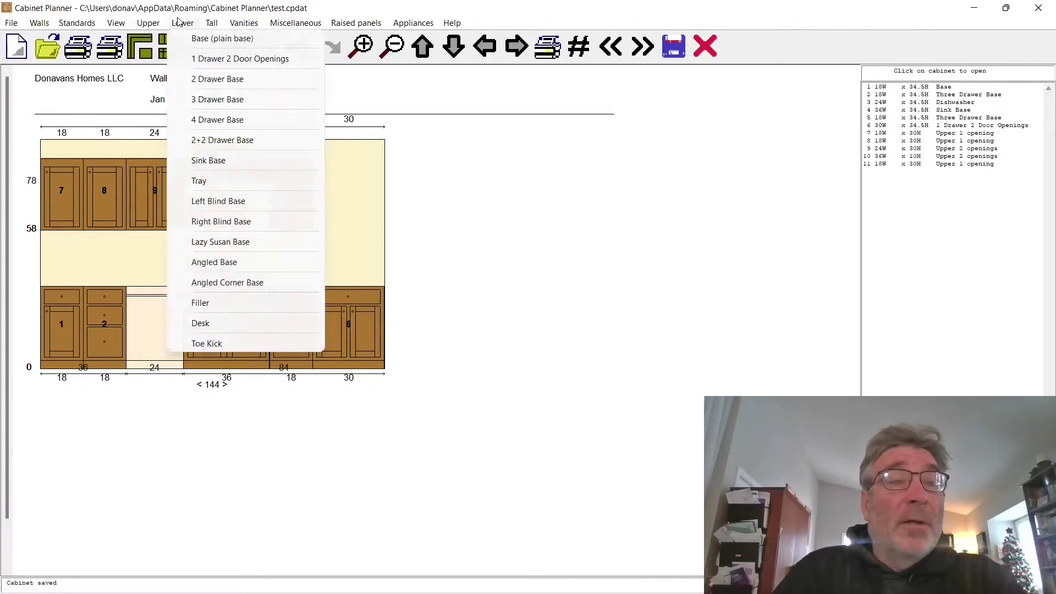
mouse_move(142, 23)
click(178, 58)
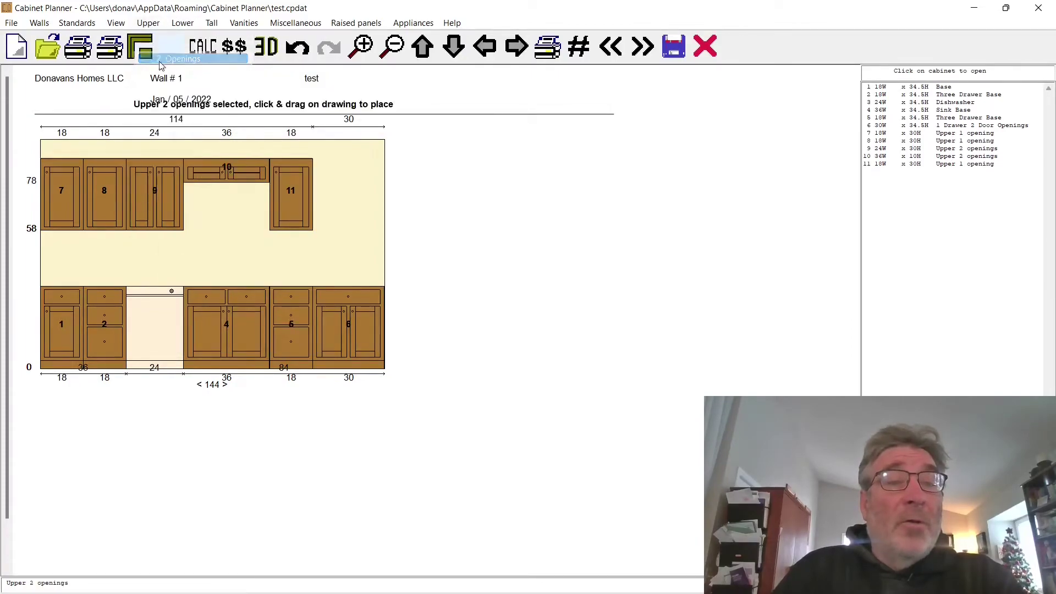
drag(316, 193, 386, 198)
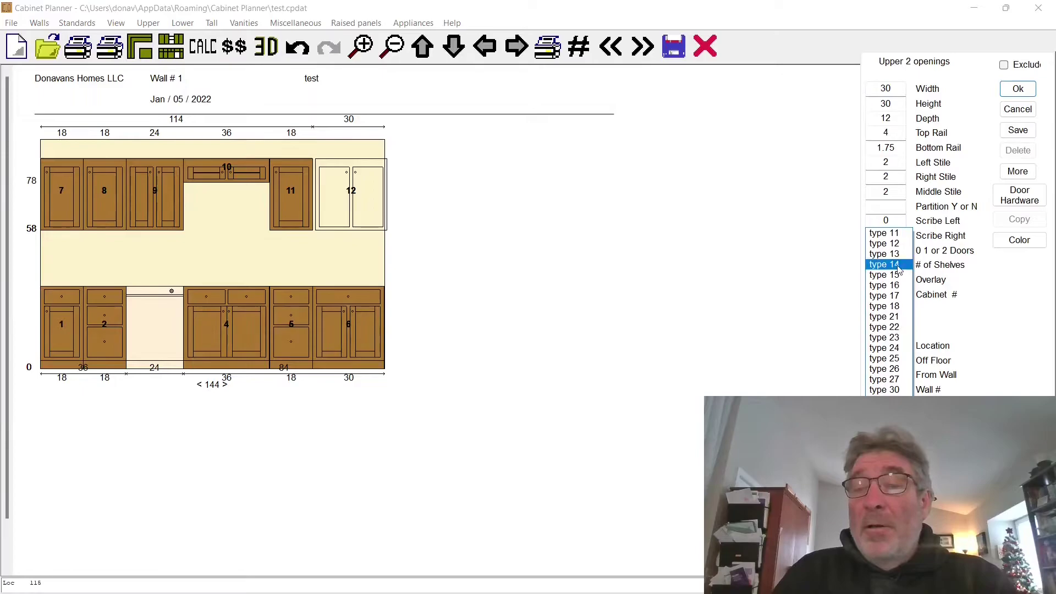
click(899, 266)
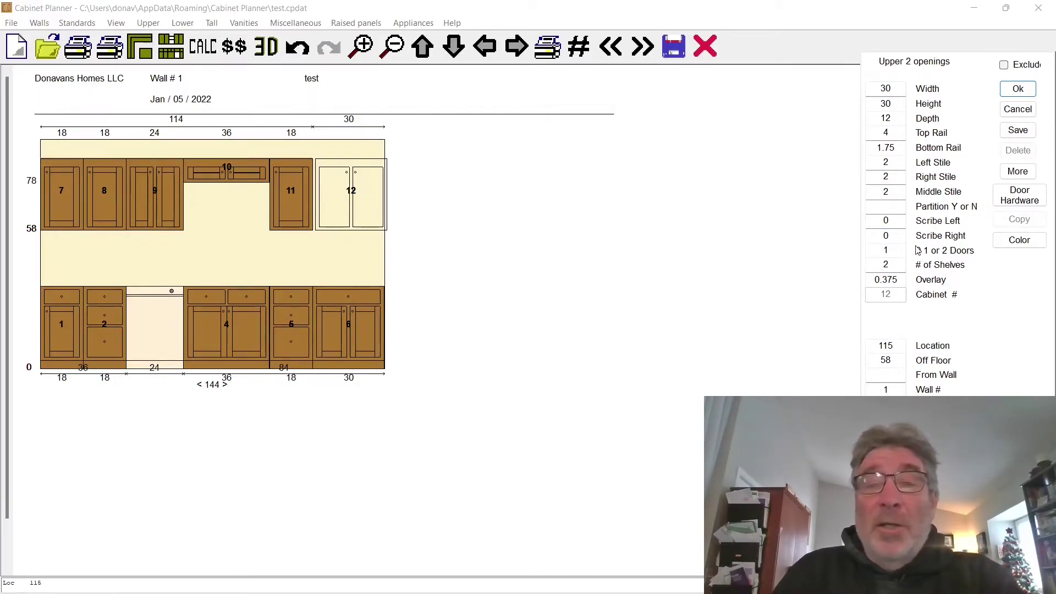
click(1020, 89)
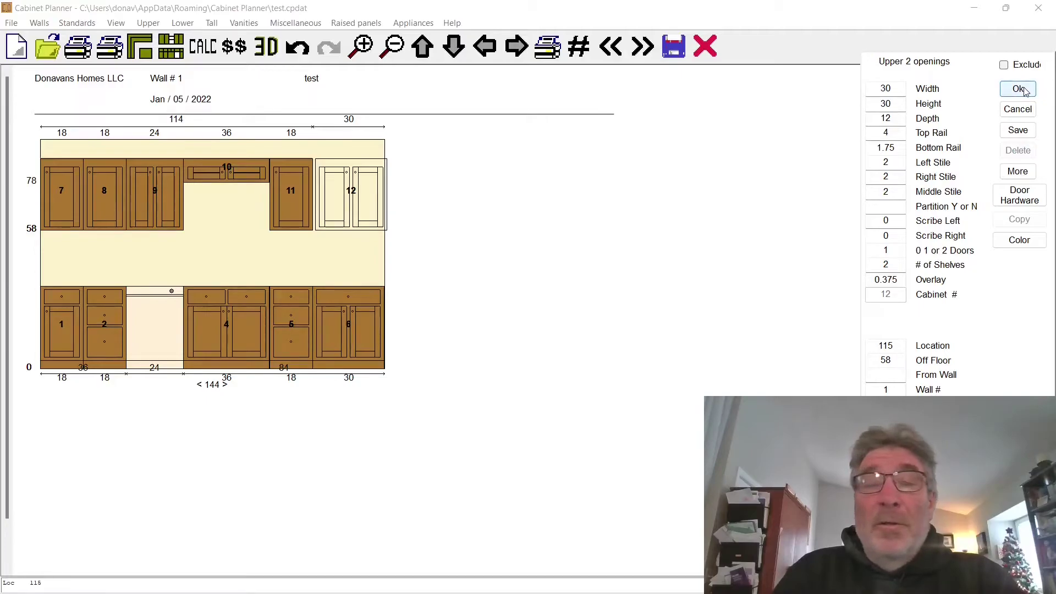
click(1019, 130)
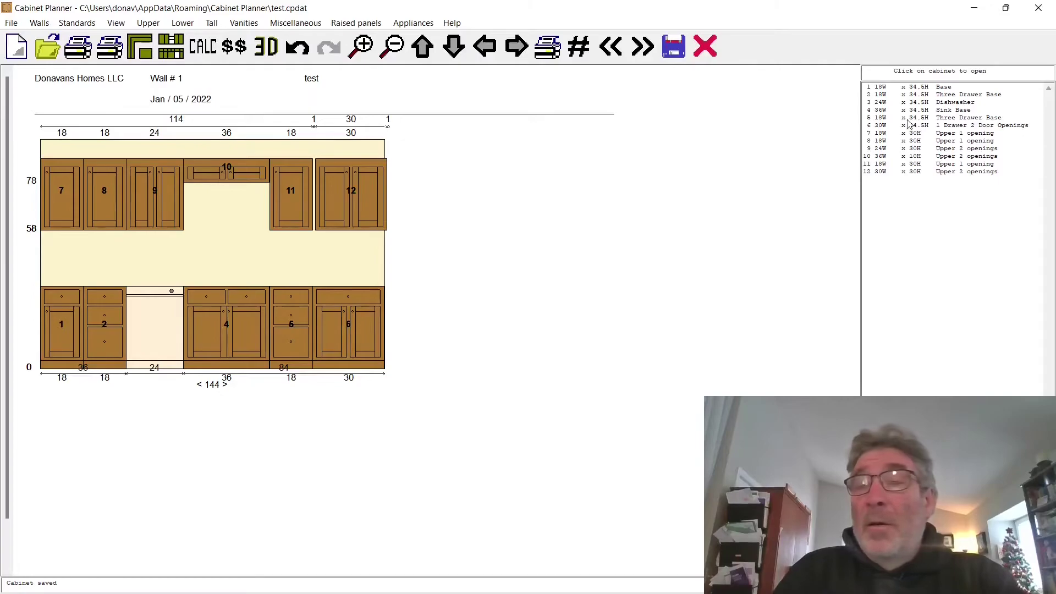
Set cabinet 12's location to 114, mark it Exclude, and save
click(907, 174)
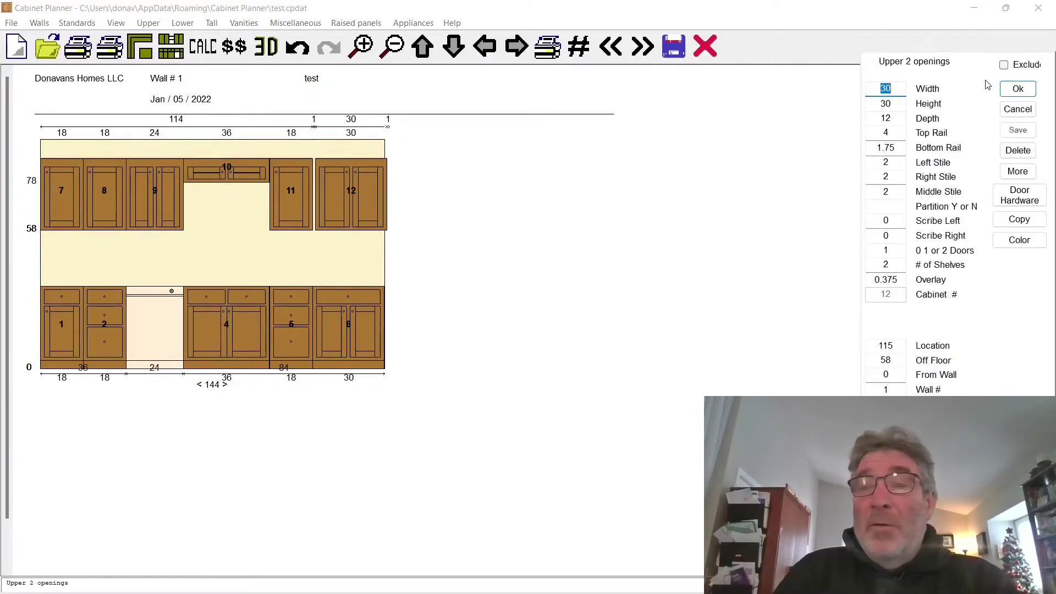
click(899, 346)
key(BackSpace)
text(4)
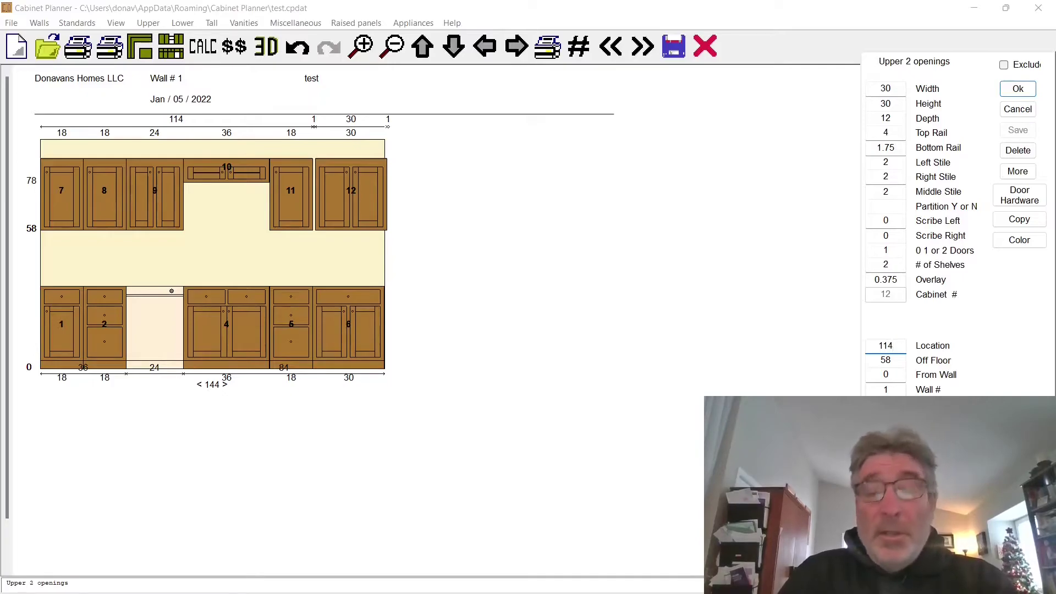
key(Tab)
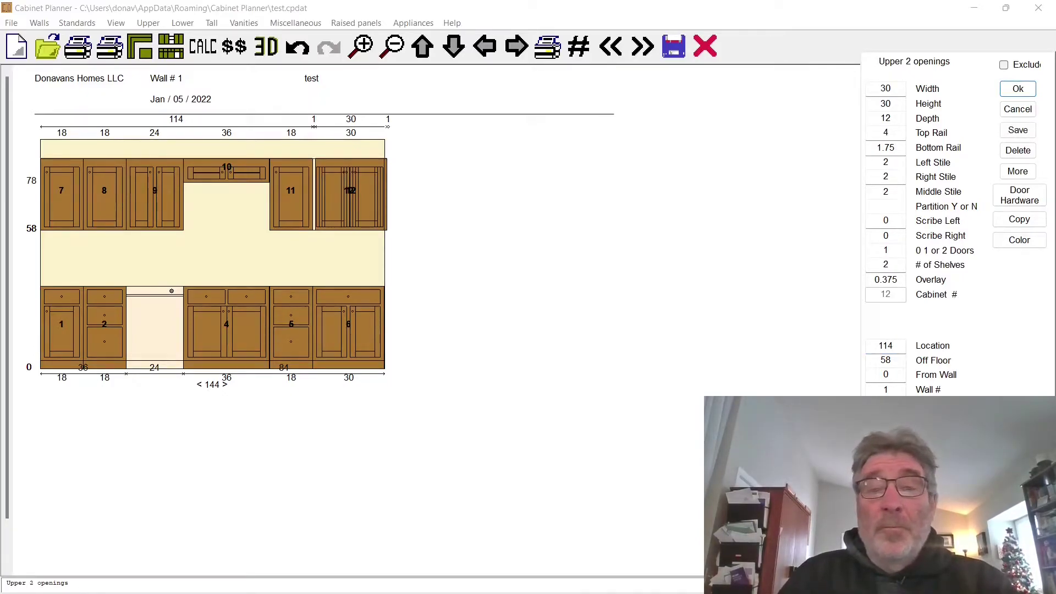
click(1018, 68)
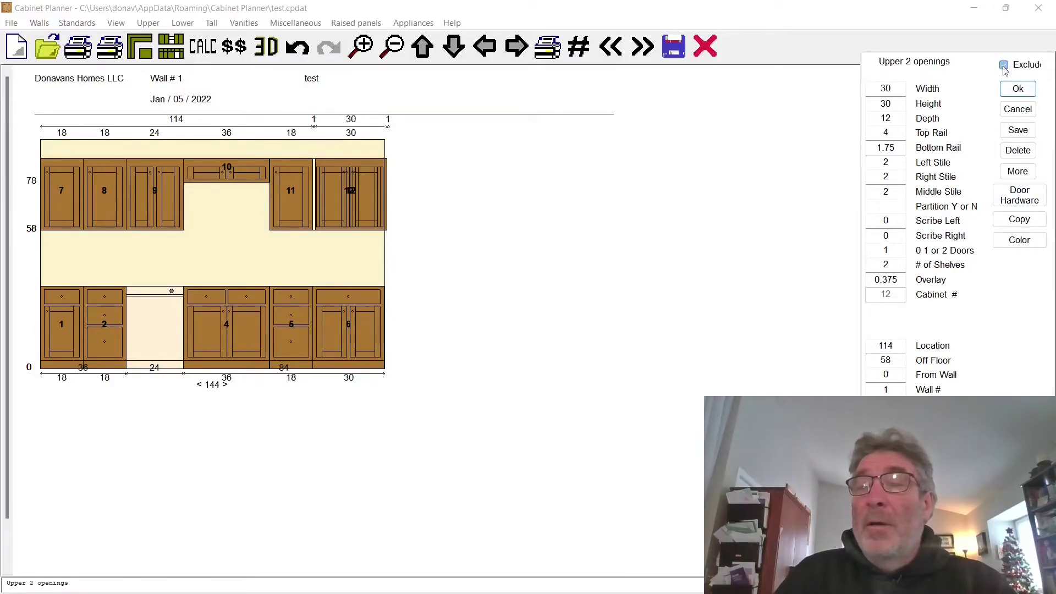
click(1018, 130)
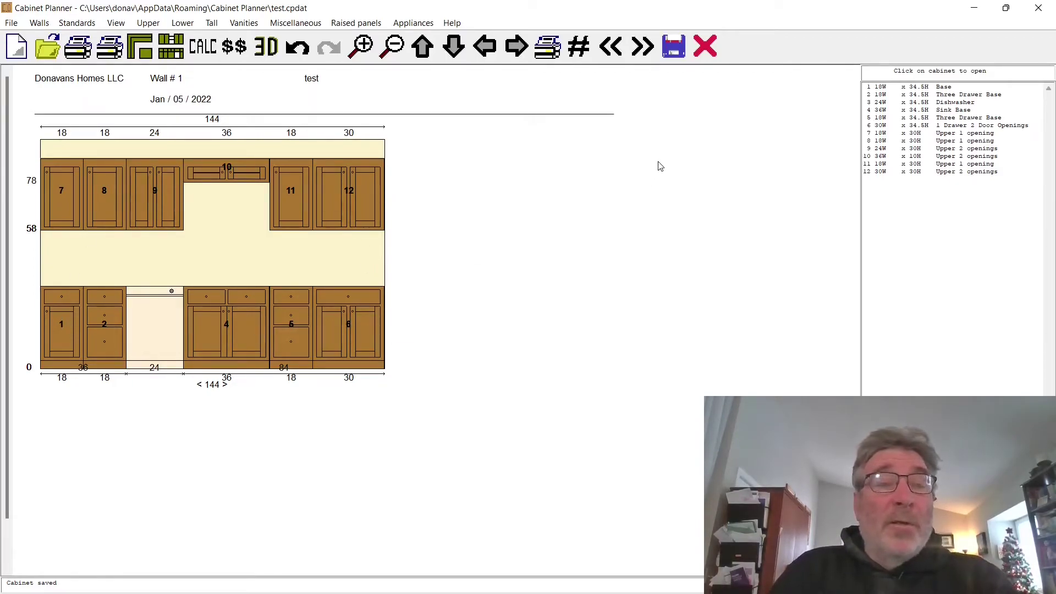
Show Wall 1 in the top-down Floor Plan View
click(137, 54)
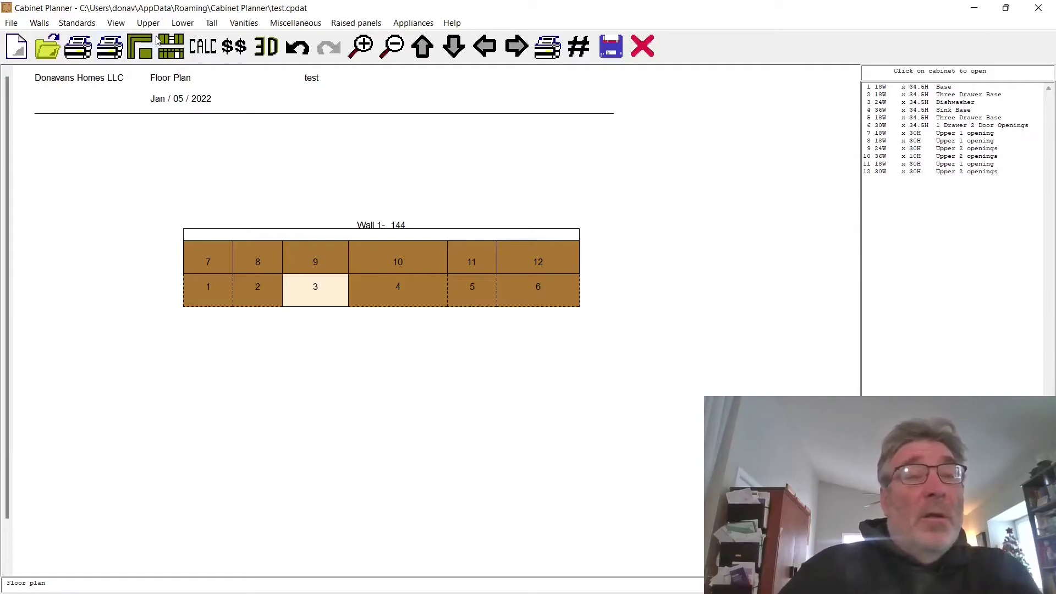
Nest the box parts onto 97 × 49 sheets with .dxf output using Method One
click(211, 50)
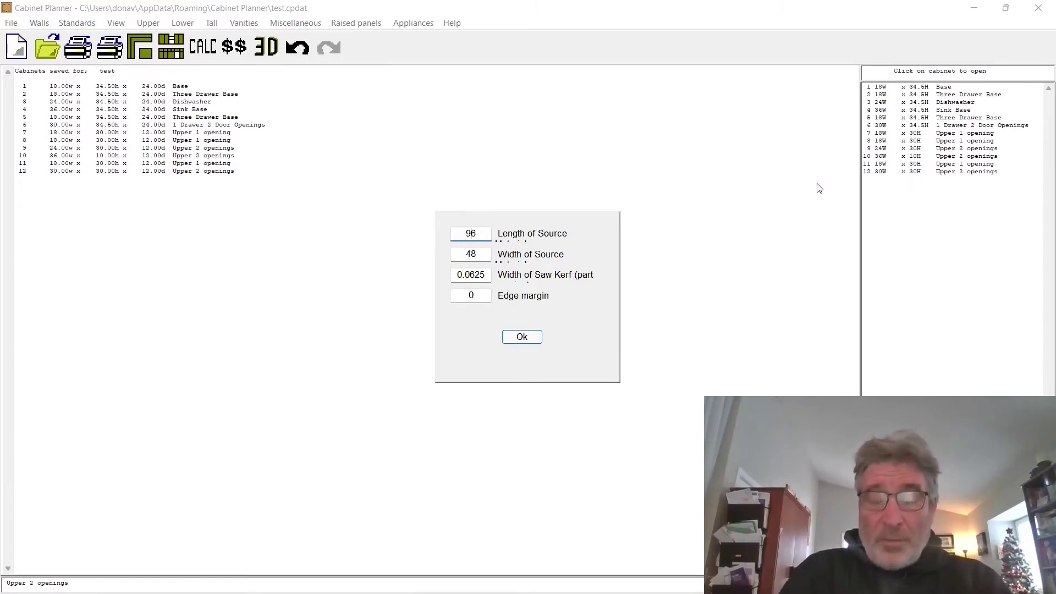
key(BackSpace)
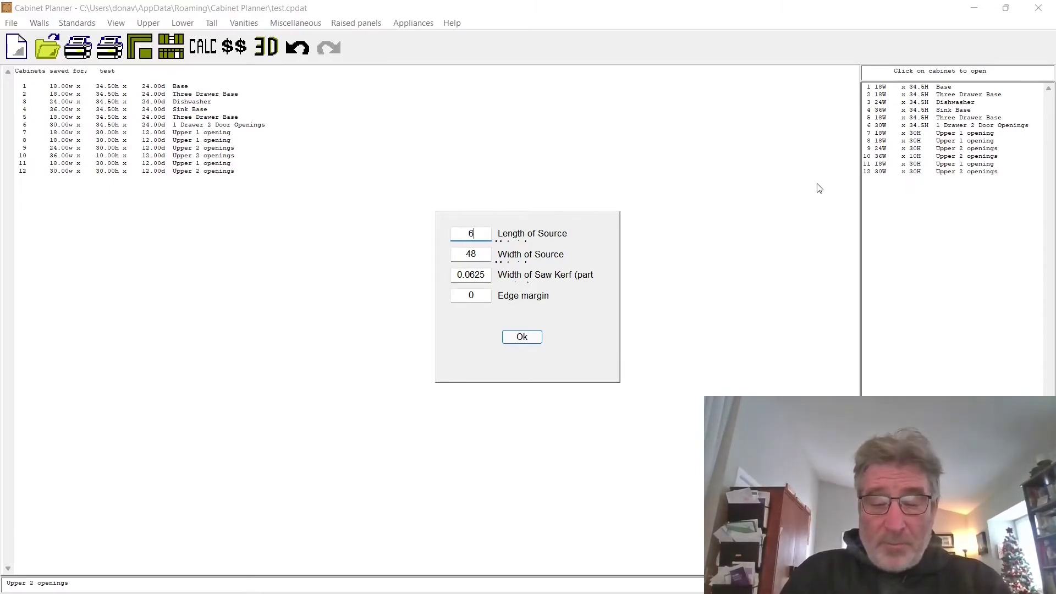
key(BackSpace)
text(97)
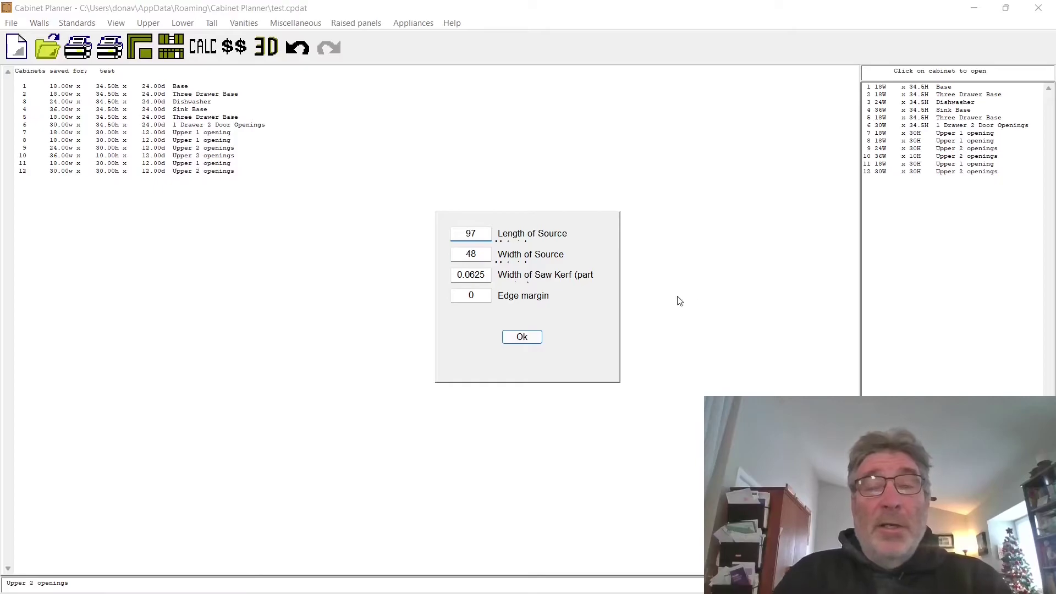
click(479, 255)
key(BackSpace)
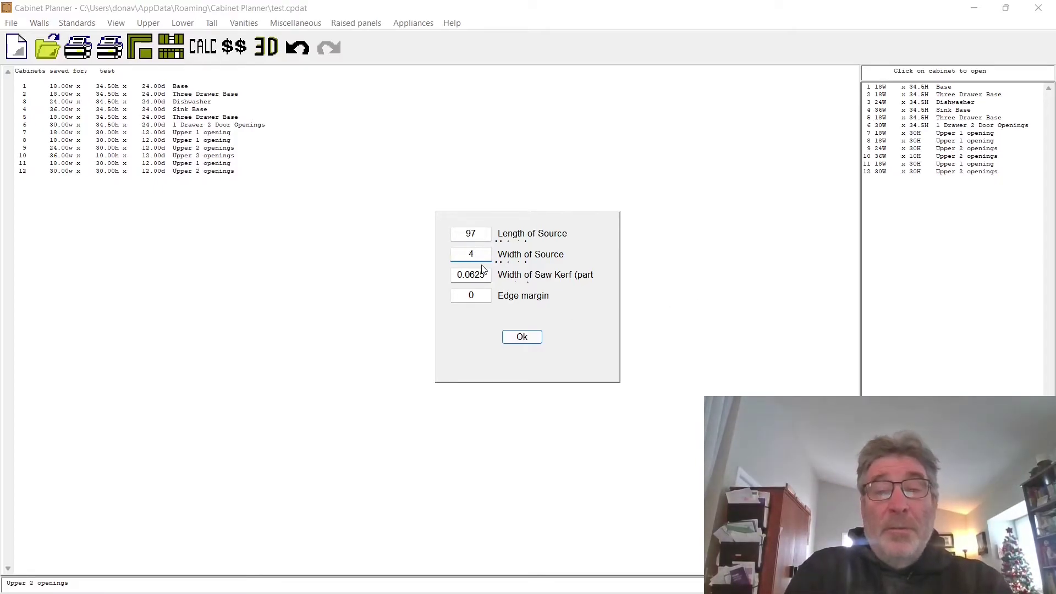
text(9)
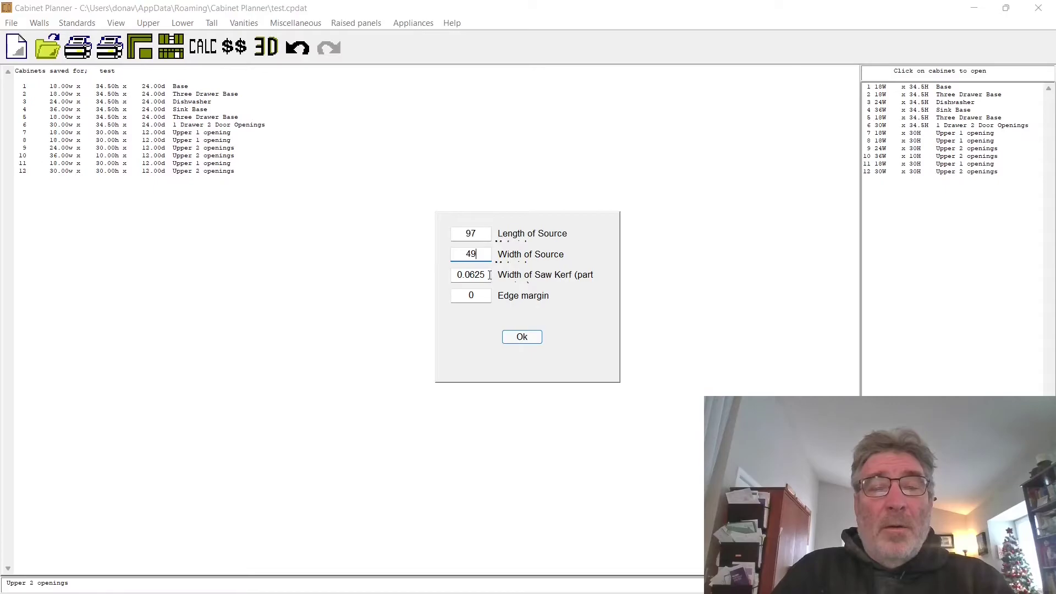
click(521, 337)
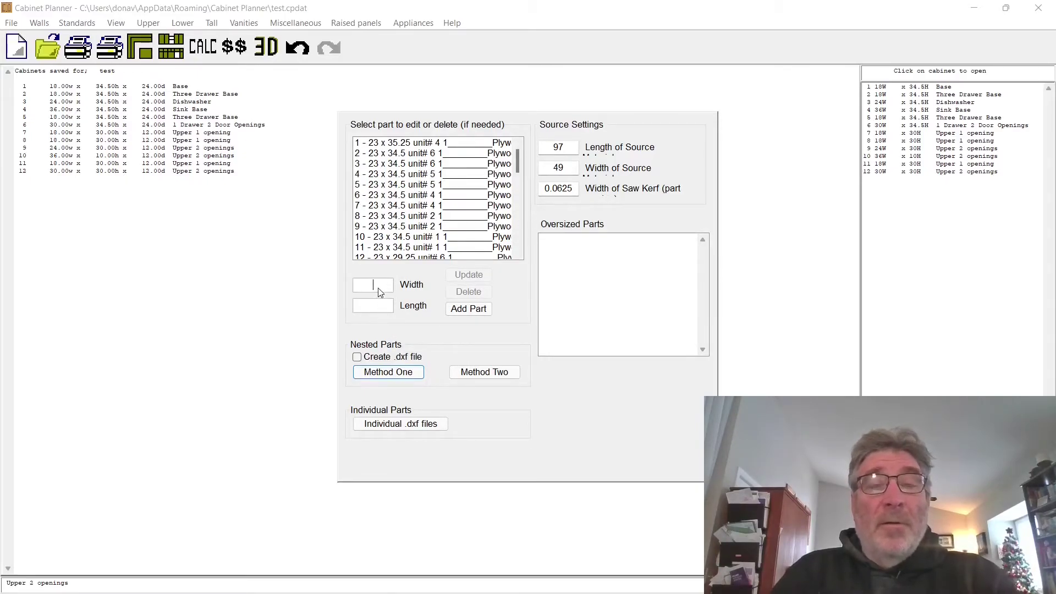
click(357, 357)
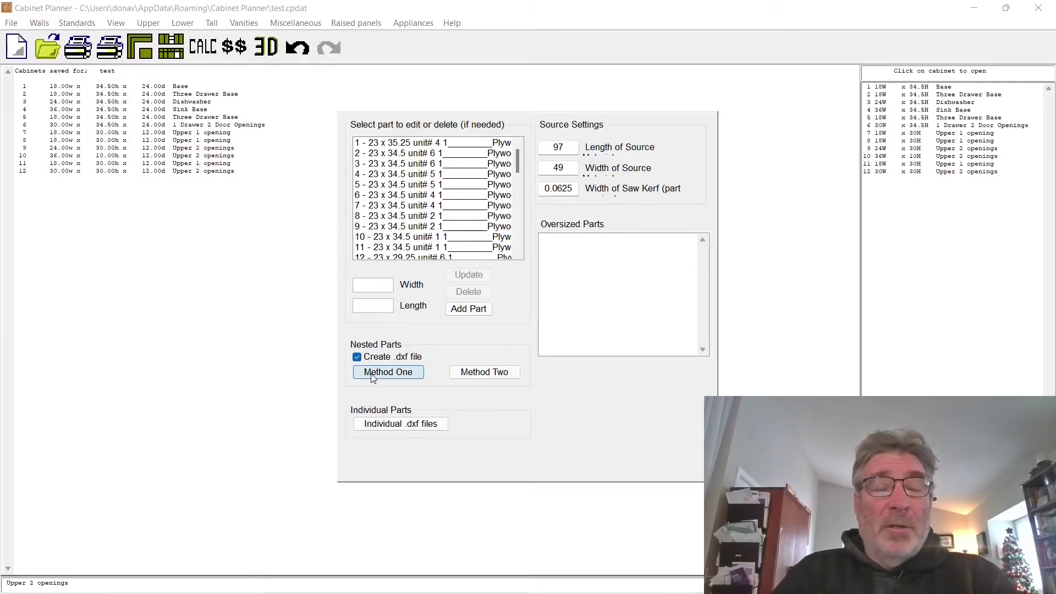
click(372, 378)
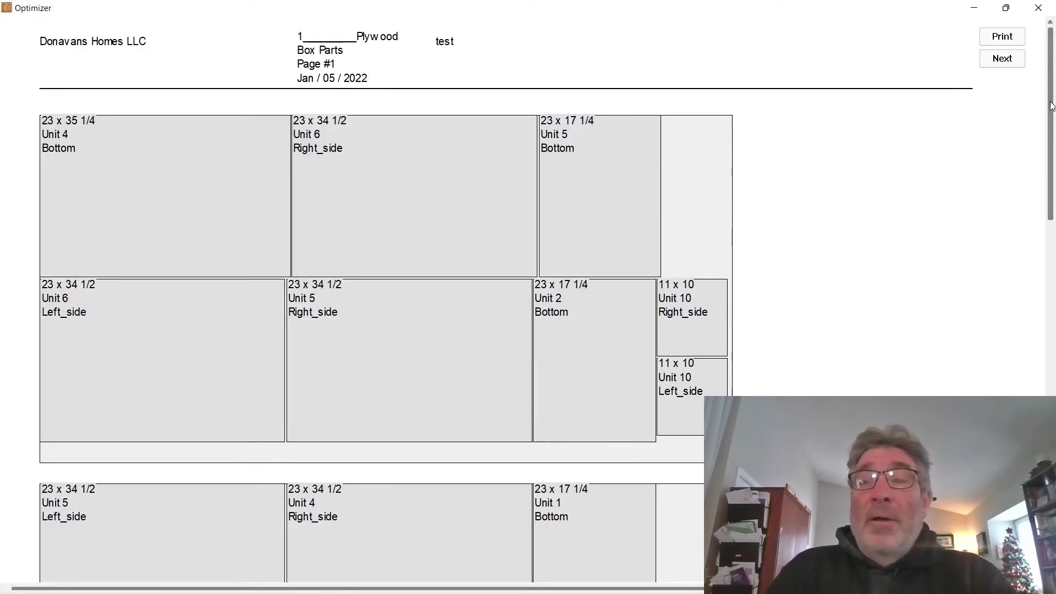
Review the first sheet layout, then go to Page #2 and look over its toe-kick strips
mouse_move(1052, 107)
mouse_down()
mouse_move(1053, 287)
mouse_move(1049, 94)
mouse_up()
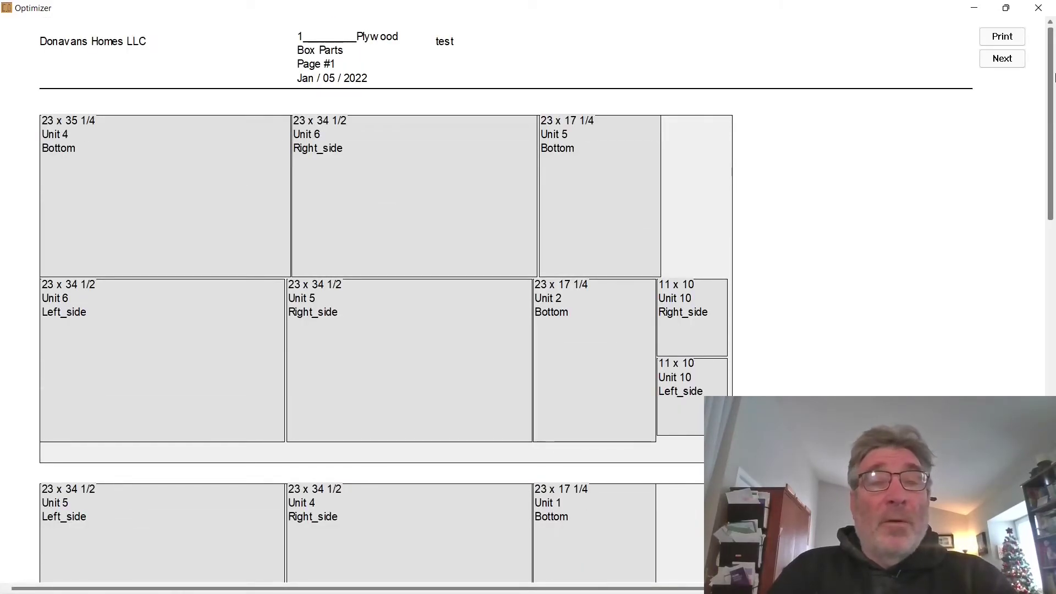
drag(1054, 104, 1054, 120)
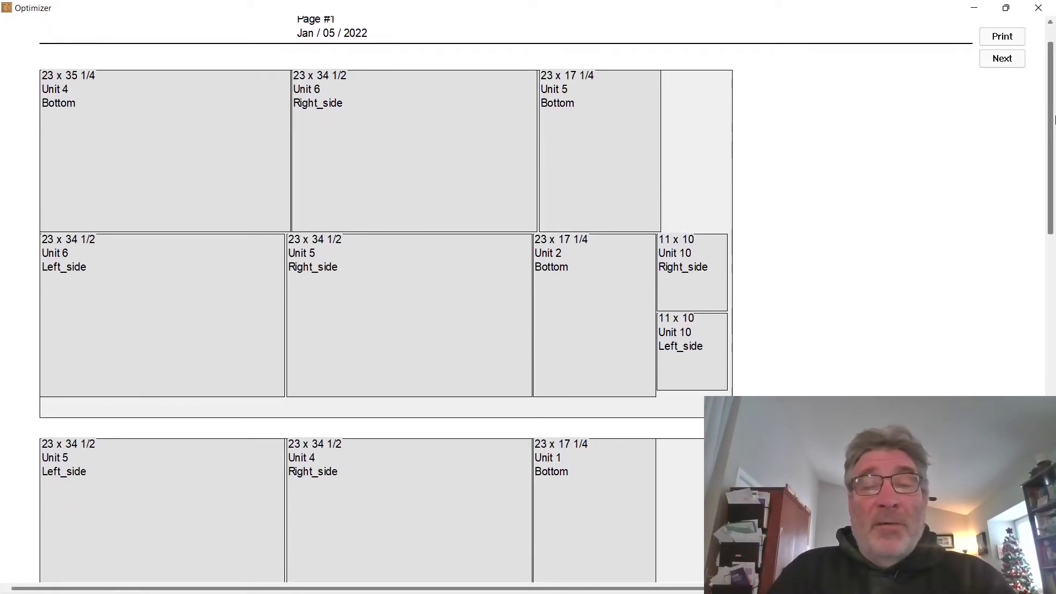
drag(1054, 120, 1054, 235)
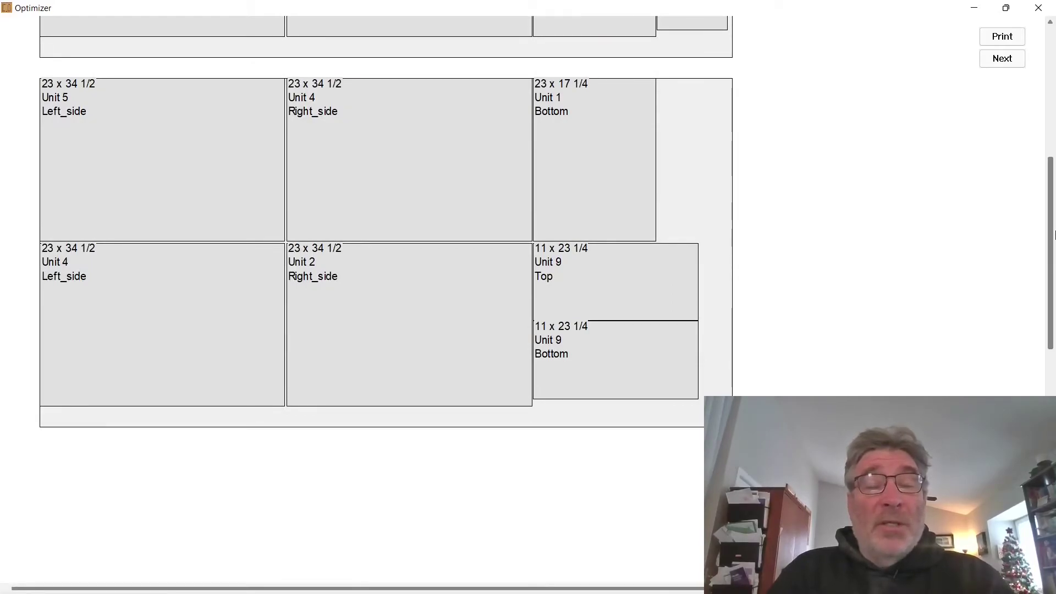
drag(1054, 235, 1054, 176)
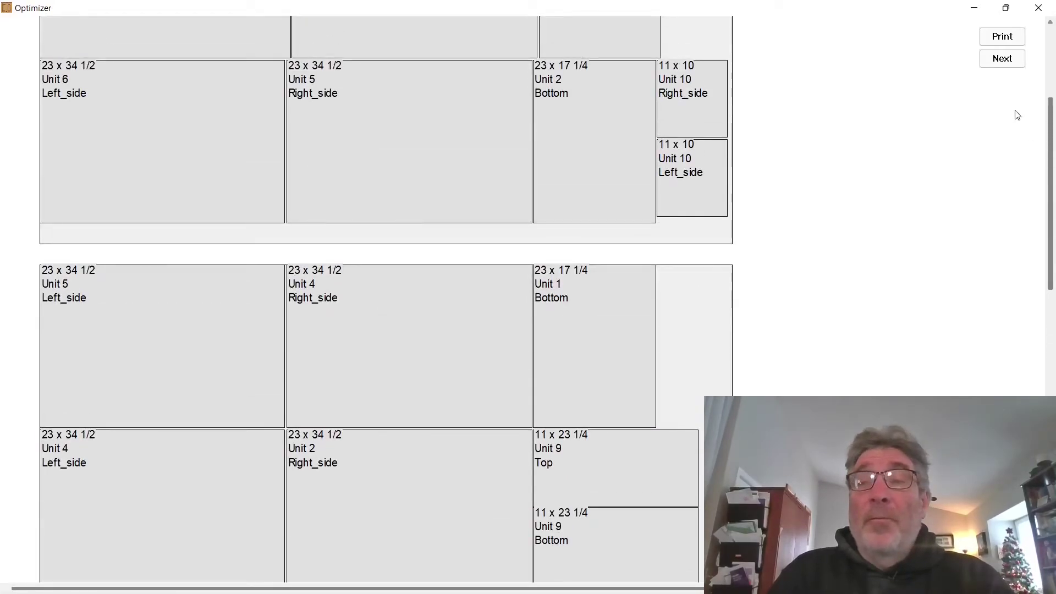
click(1015, 57)
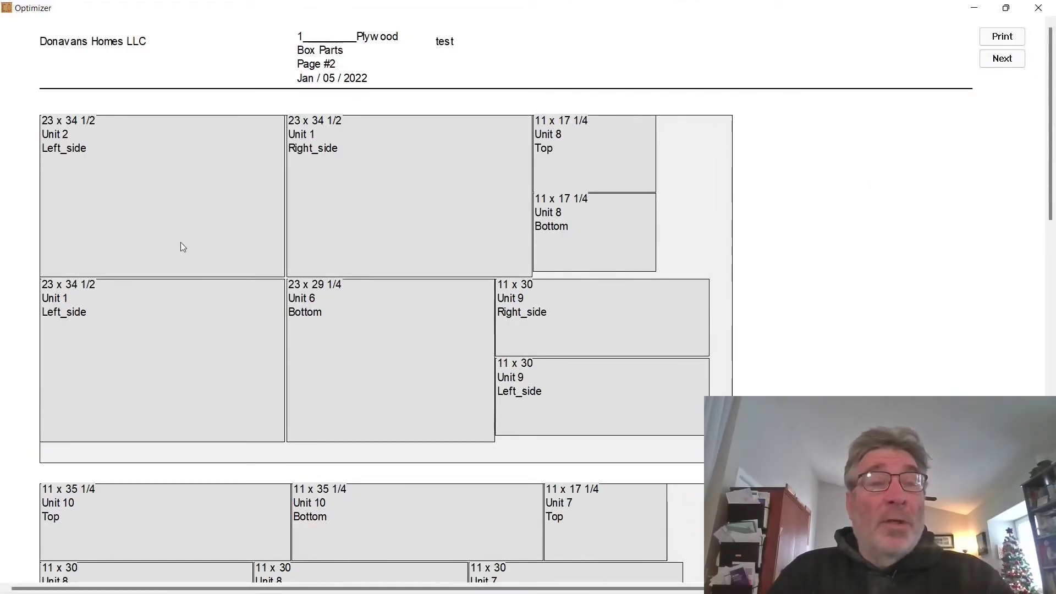
scroll(242, 236, down, 10)
scroll(242, 235, up, 10)
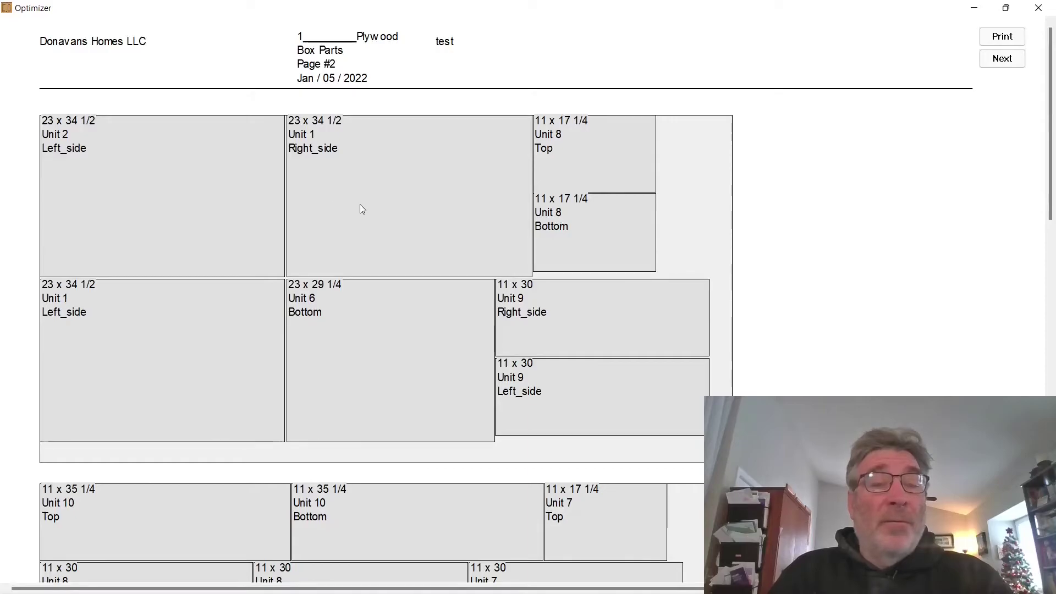
scroll(480, 295, down, 10)
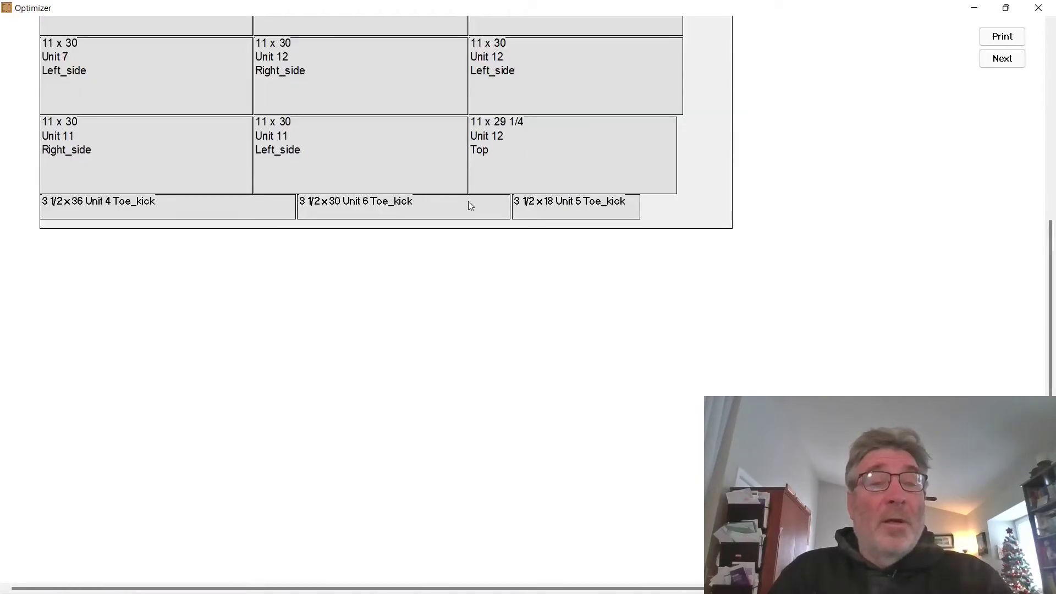
scroll(471, 220, up, 10)
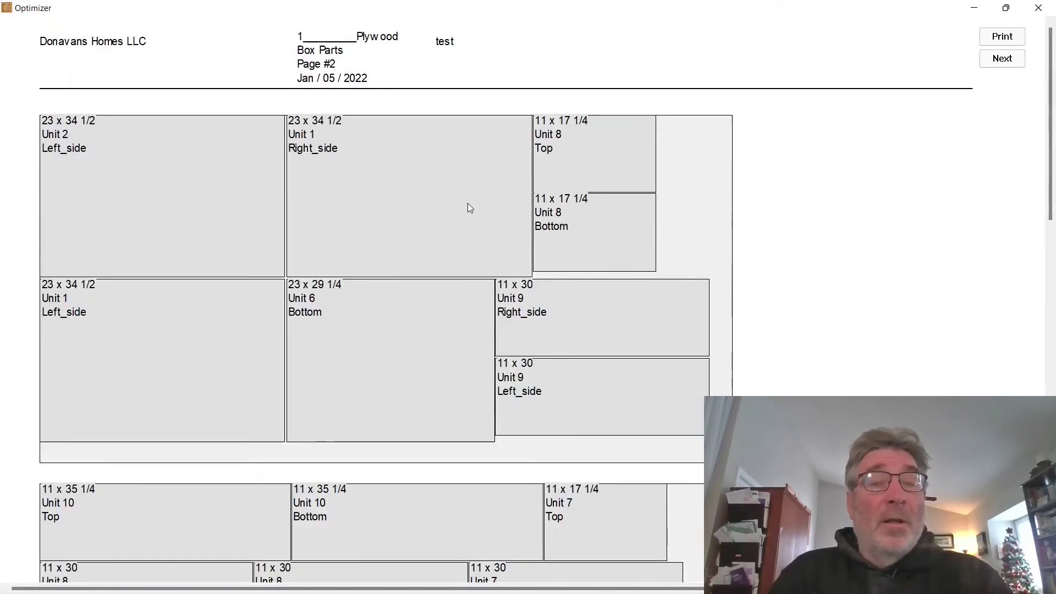
Go to Page #3, dismiss the finishing Notice, and page past the last layout
click(1000, 59)
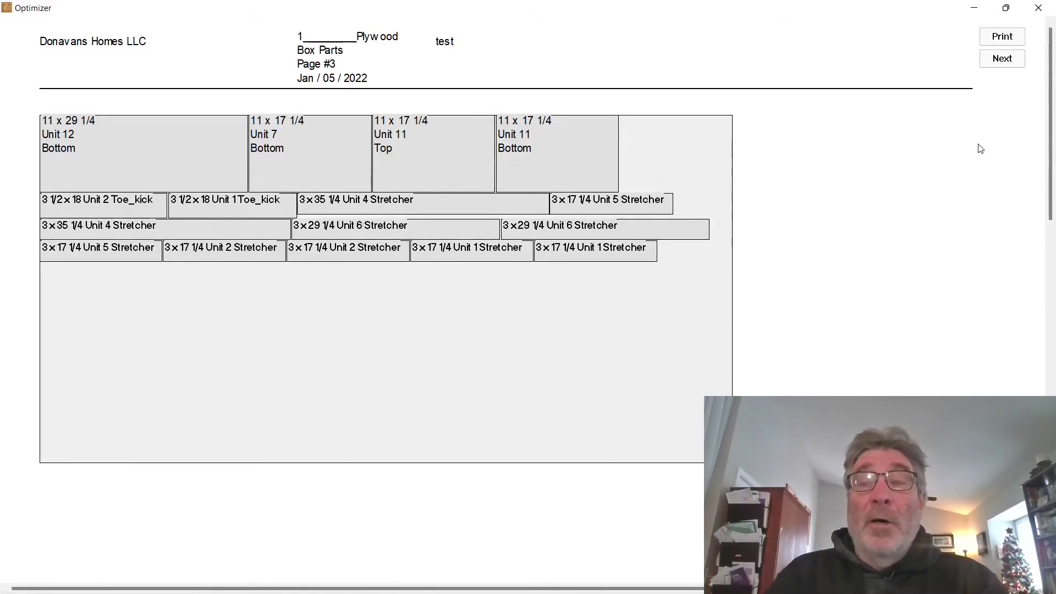
click(1039, 8)
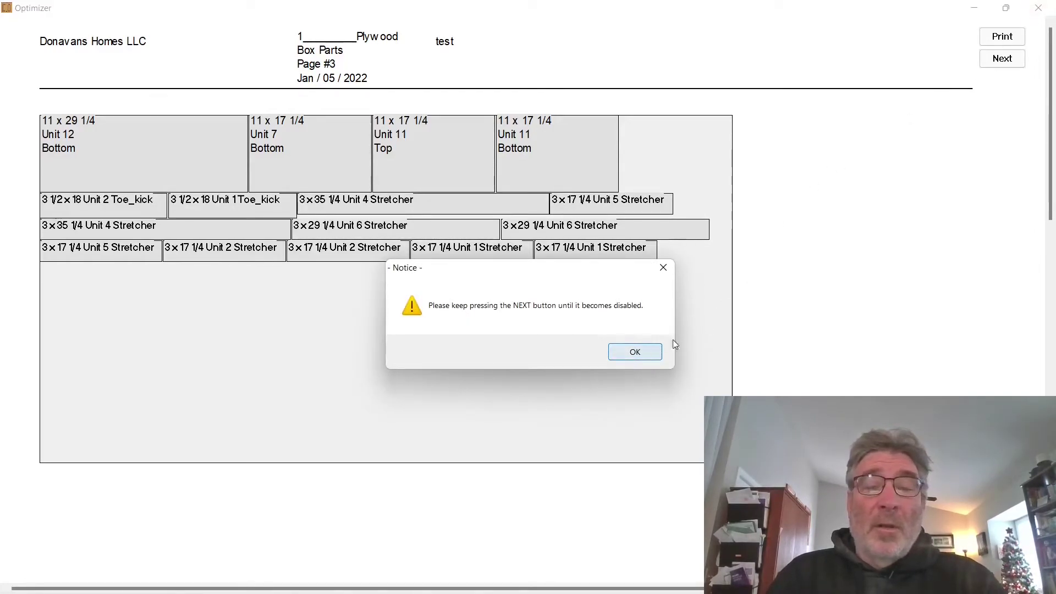
click(631, 346)
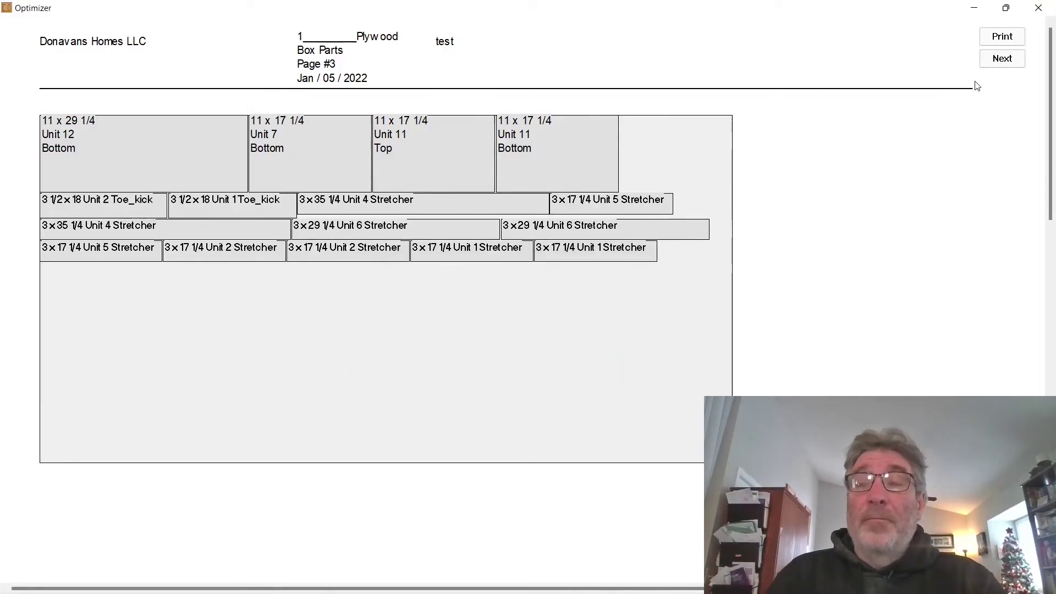
click(989, 60)
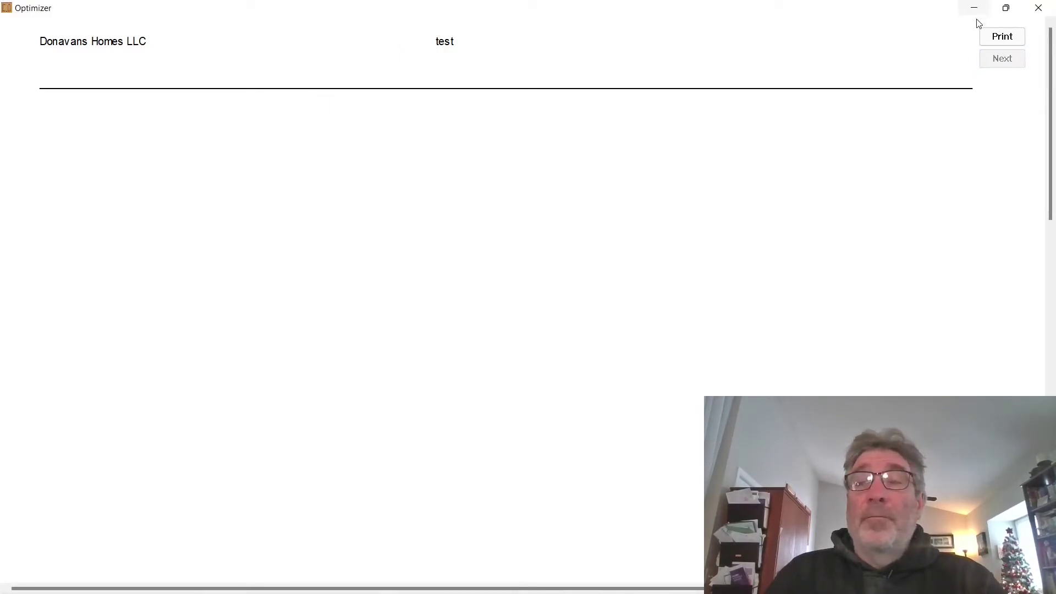
Close the Optimizer and print the Box Parts Labels
click(1038, 7)
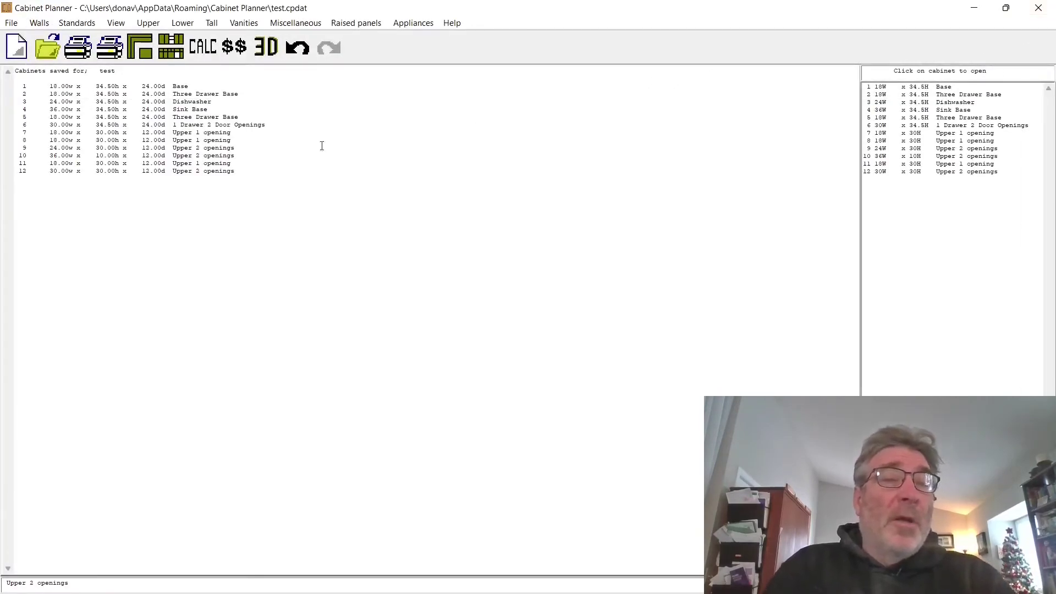
click(11, 23)
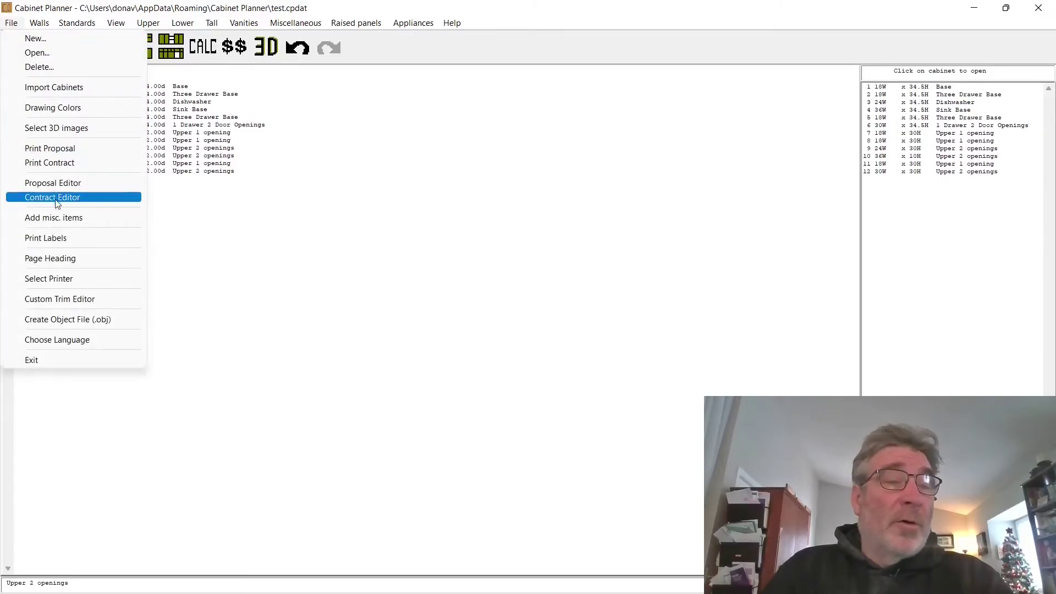
click(69, 239)
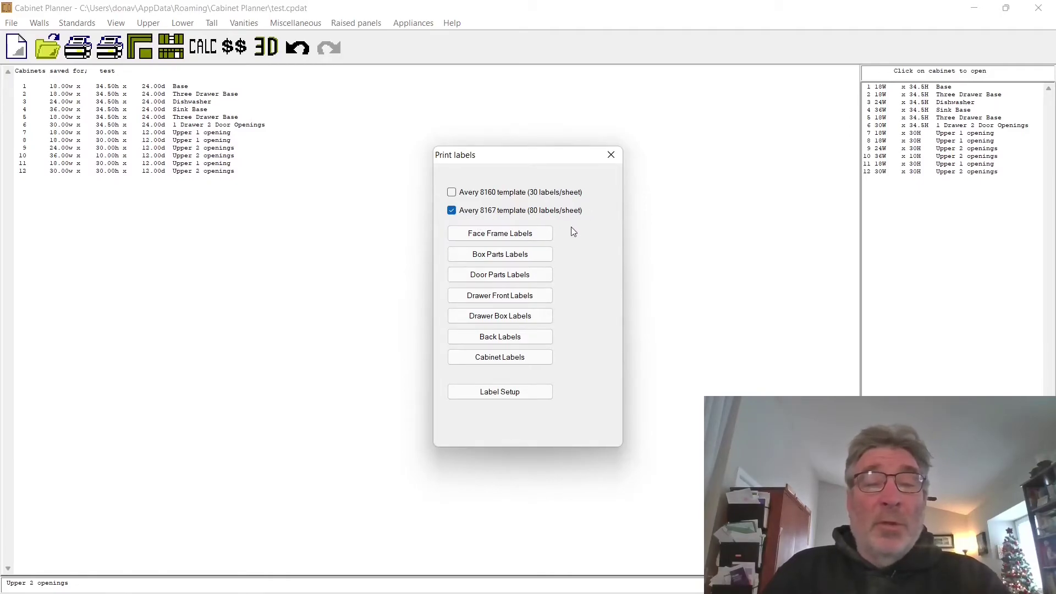
click(531, 257)
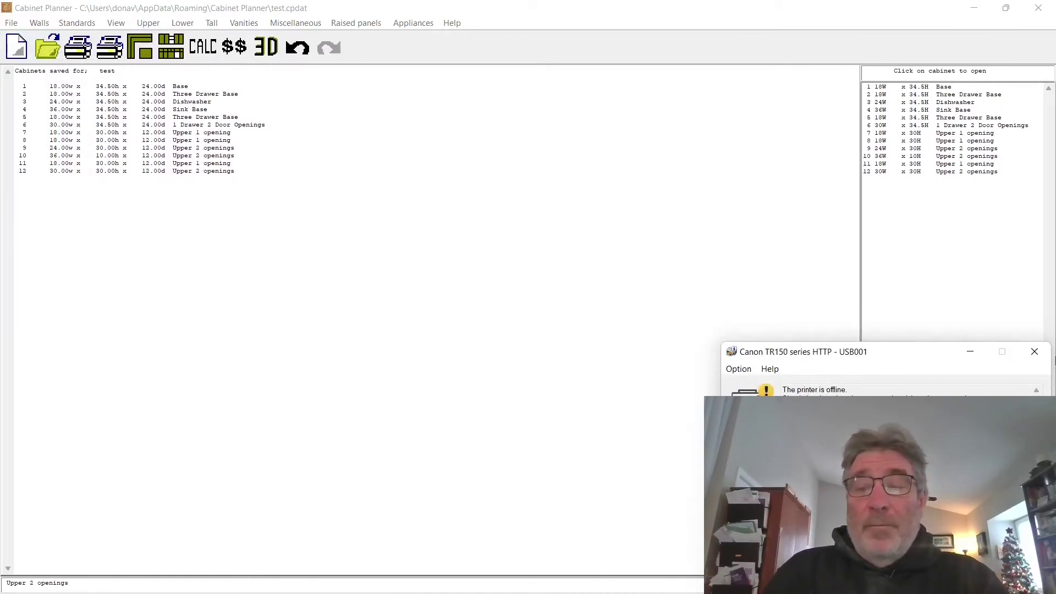
Dismiss the offline printer status window and bring up the Select Printer list
click(1034, 352)
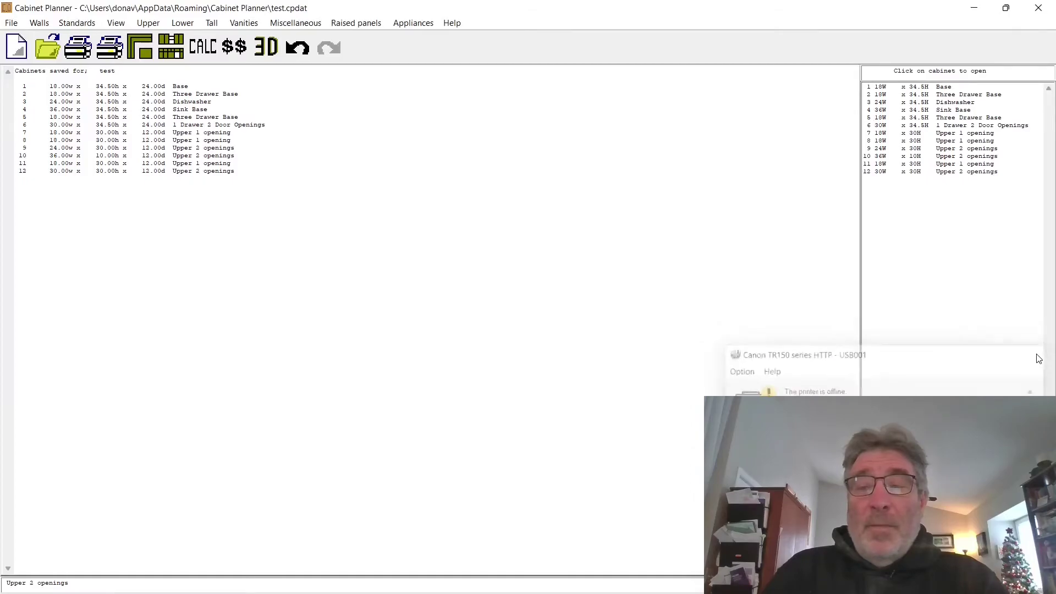
click(12, 24)
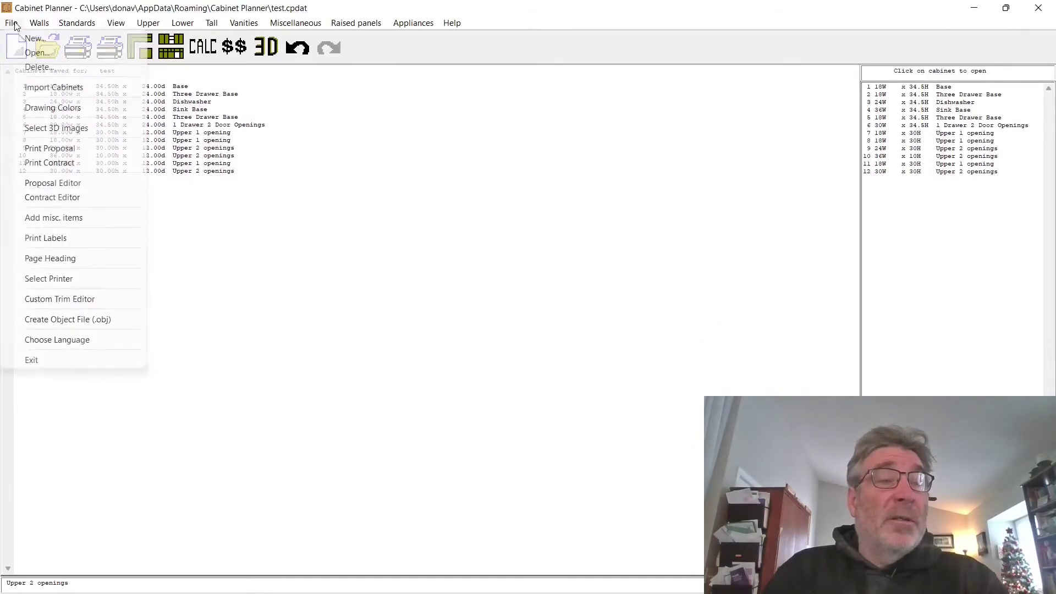
click(93, 279)
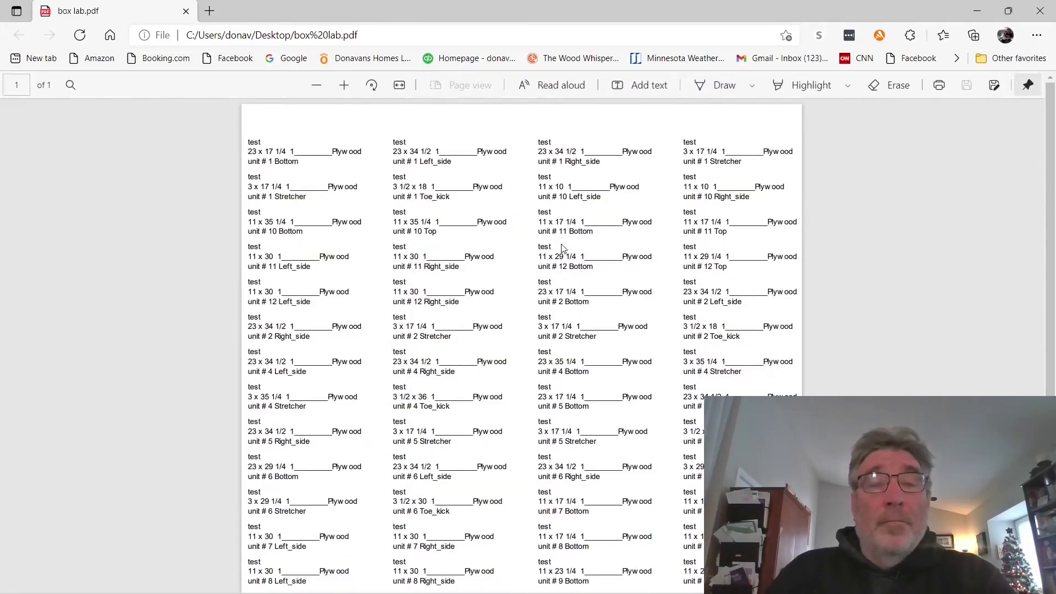
Scroll box lab.pdf past the unit 4 to 9 labels to its end, then return to Cabinet Planner
scroll(568, 254, down, 4)
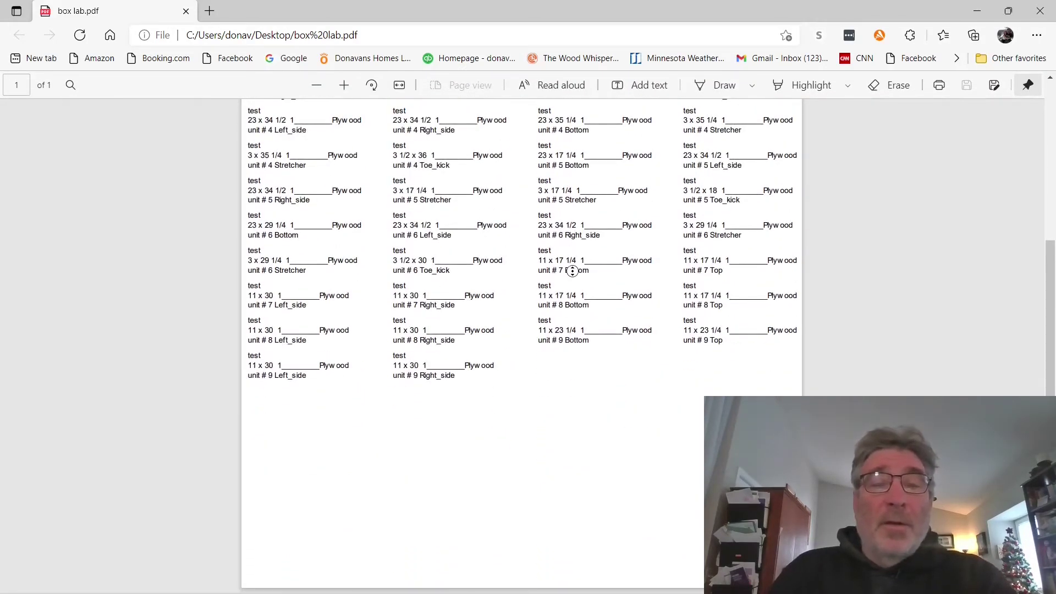
middle_click(572, 258)
drag(1052, 282, 1040, 110)
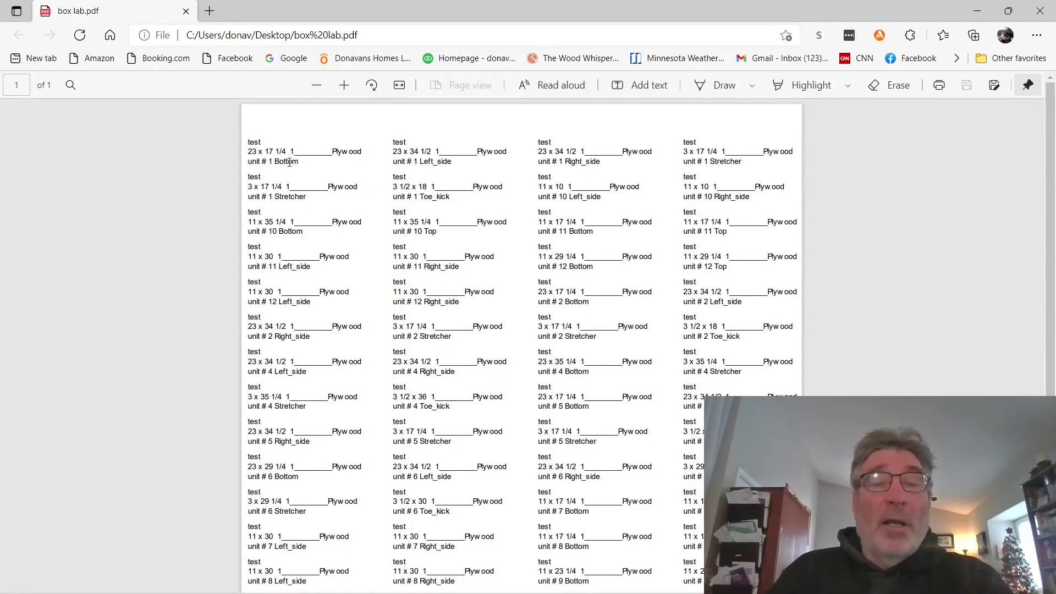
scroll(290, 163, down, 5)
key(alt+Tab)
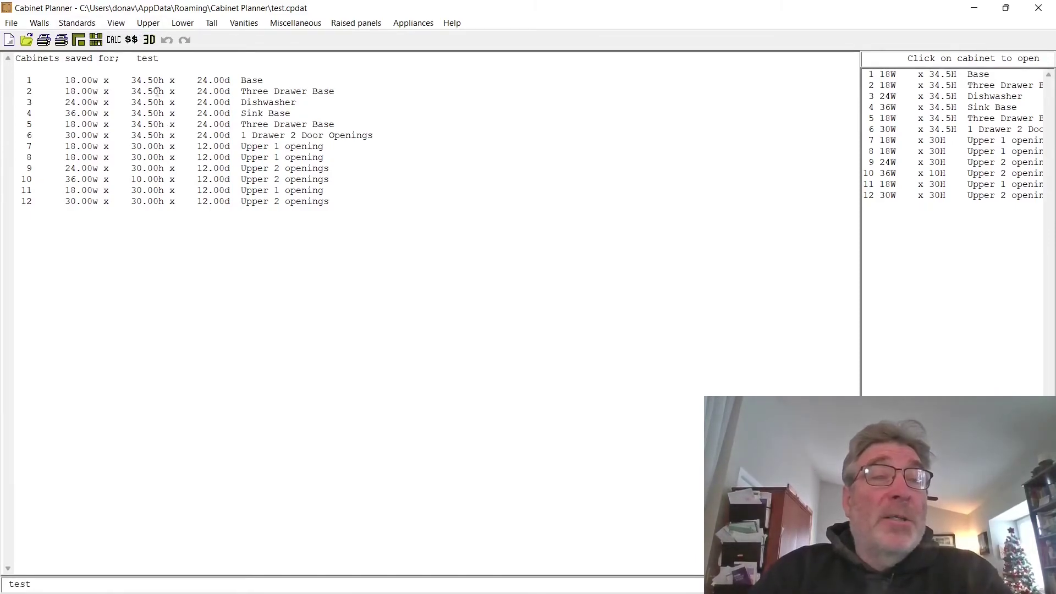
Show the CALC panel's choices for faceframe, box, door, drawer, back, shelf and CSV lists
click(115, 39)
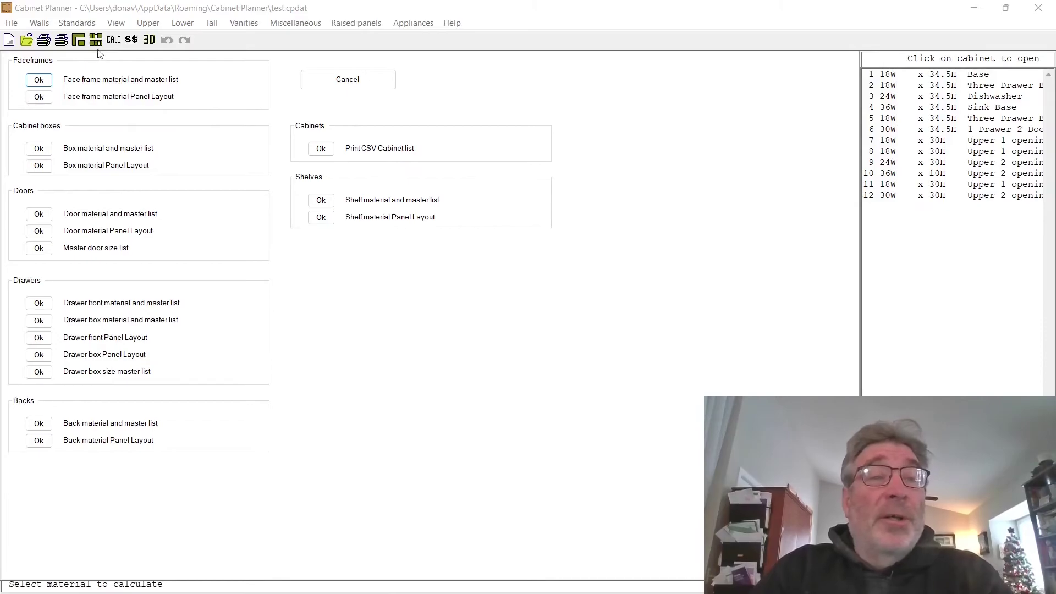
Dismiss the material panel, then raise, lower, aim and rotate the 3D camera to face the cabinet wall
click(347, 79)
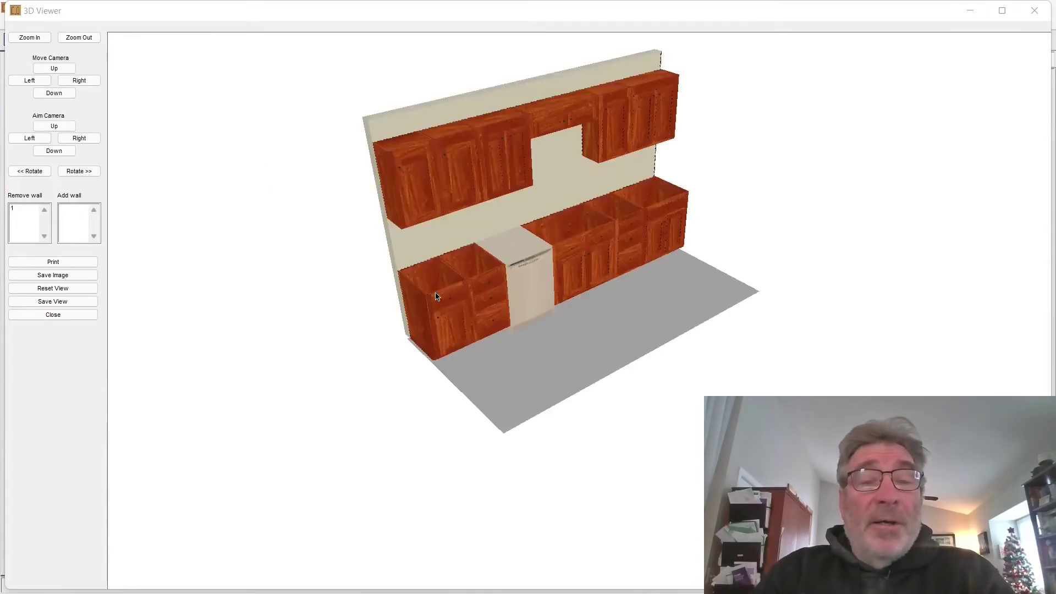
click(53, 69)
click(54, 93)
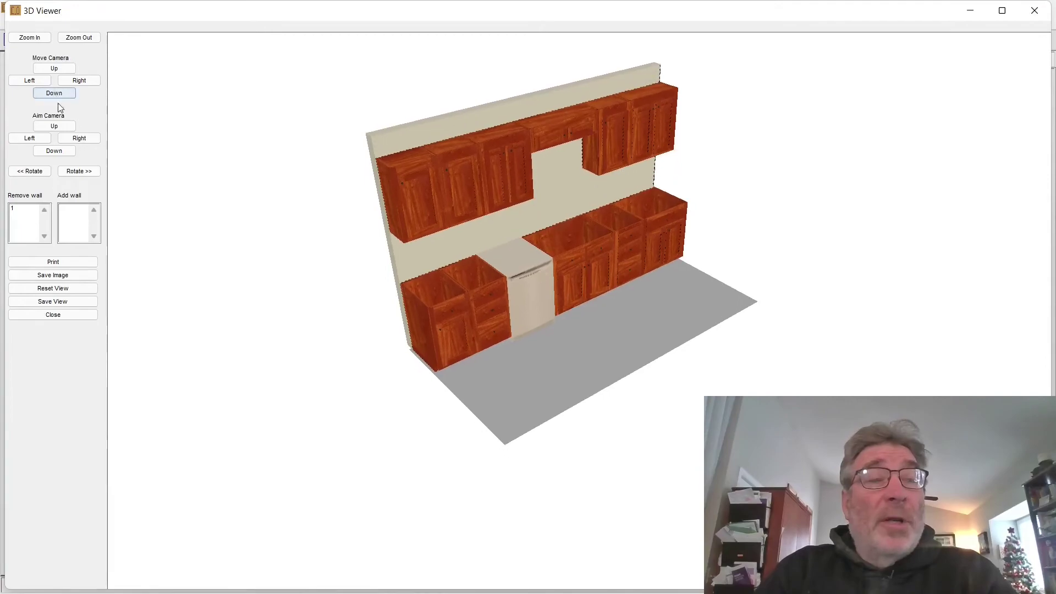
click(63, 138)
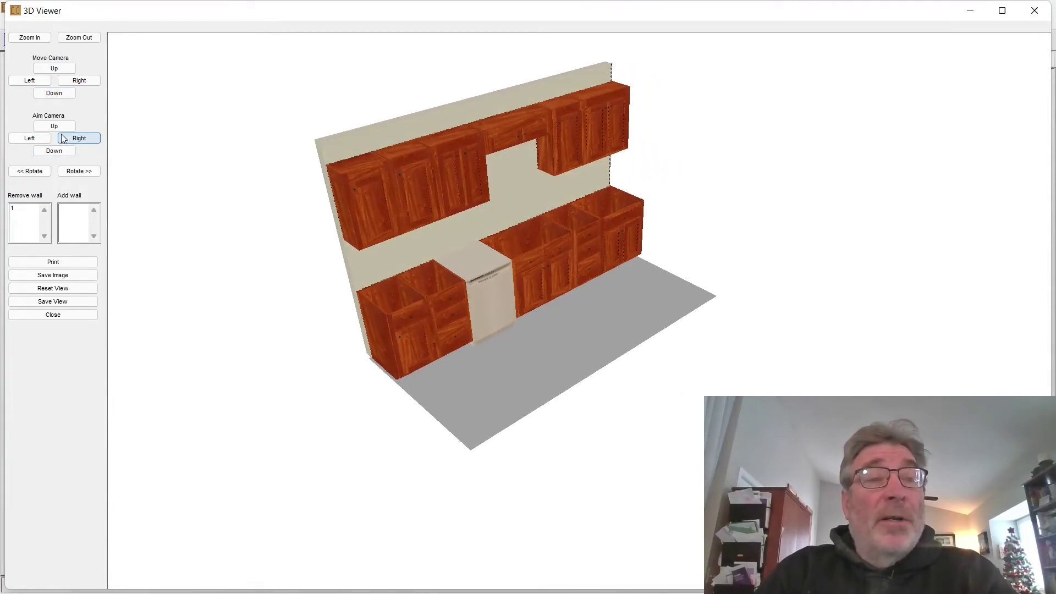
click(25, 171)
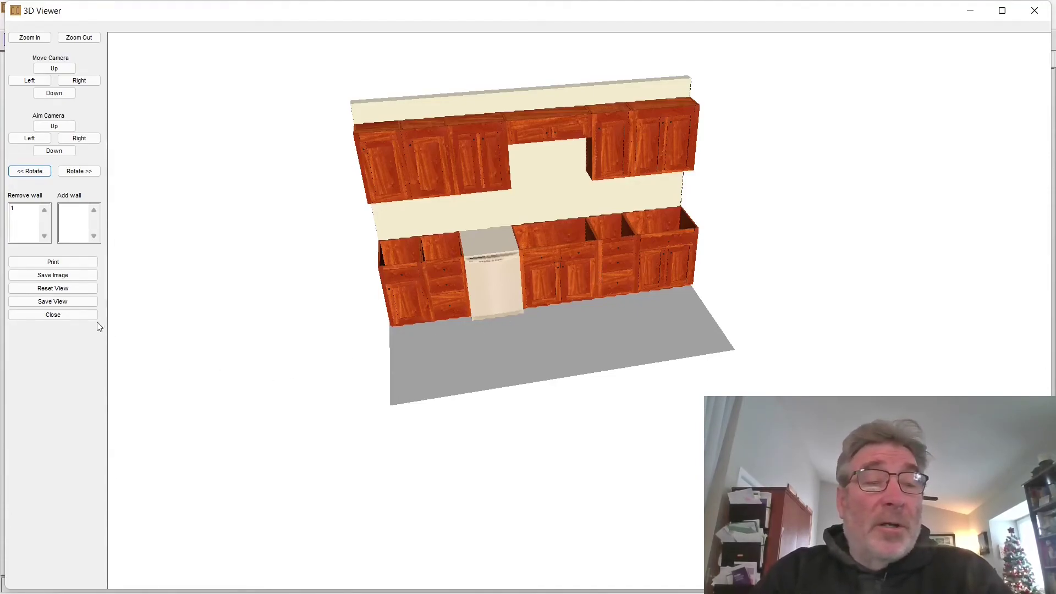
Close the 3D Viewer to return to the 12-cabinet summary for test
click(65, 314)
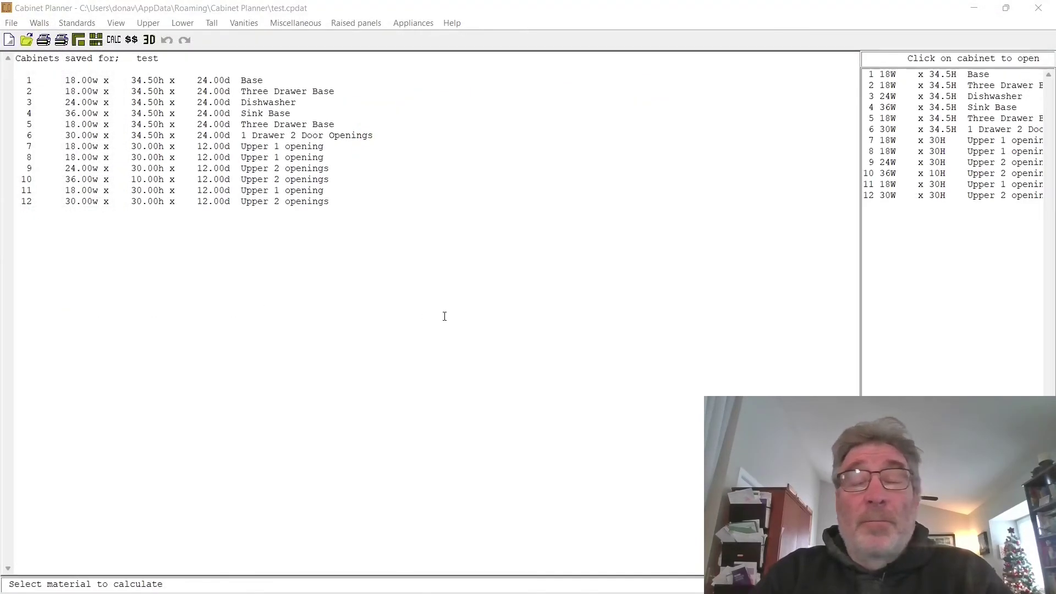